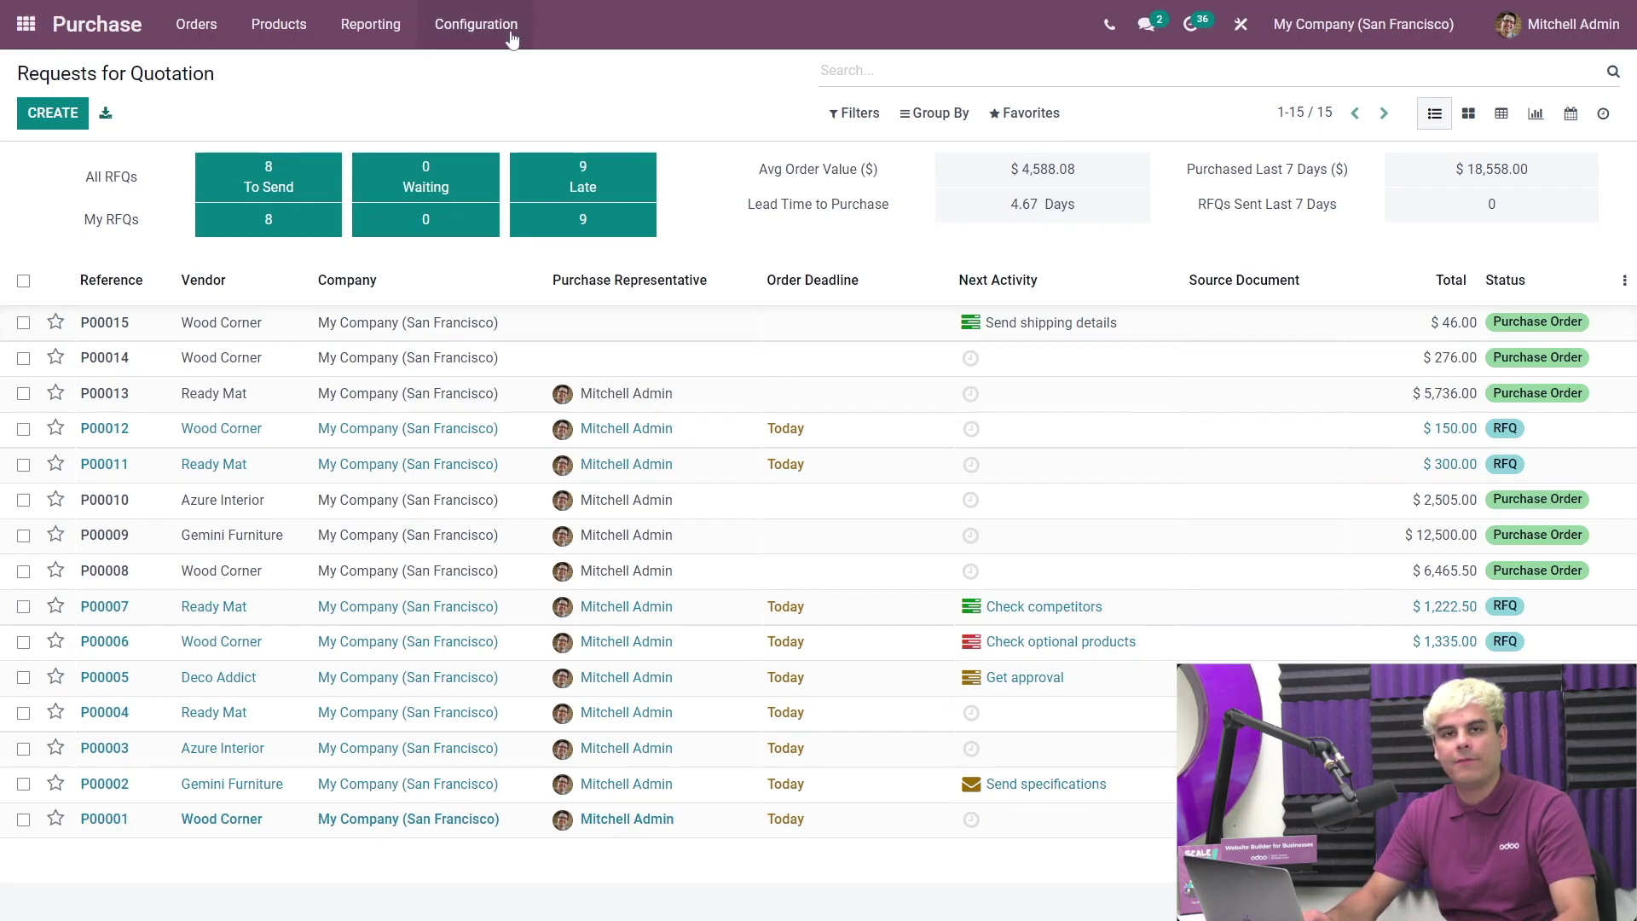
Open the Call for Tender type from the Agreement Types list in Purchase settings.
{"action": "left_click", "coordinate": [480, 28]}
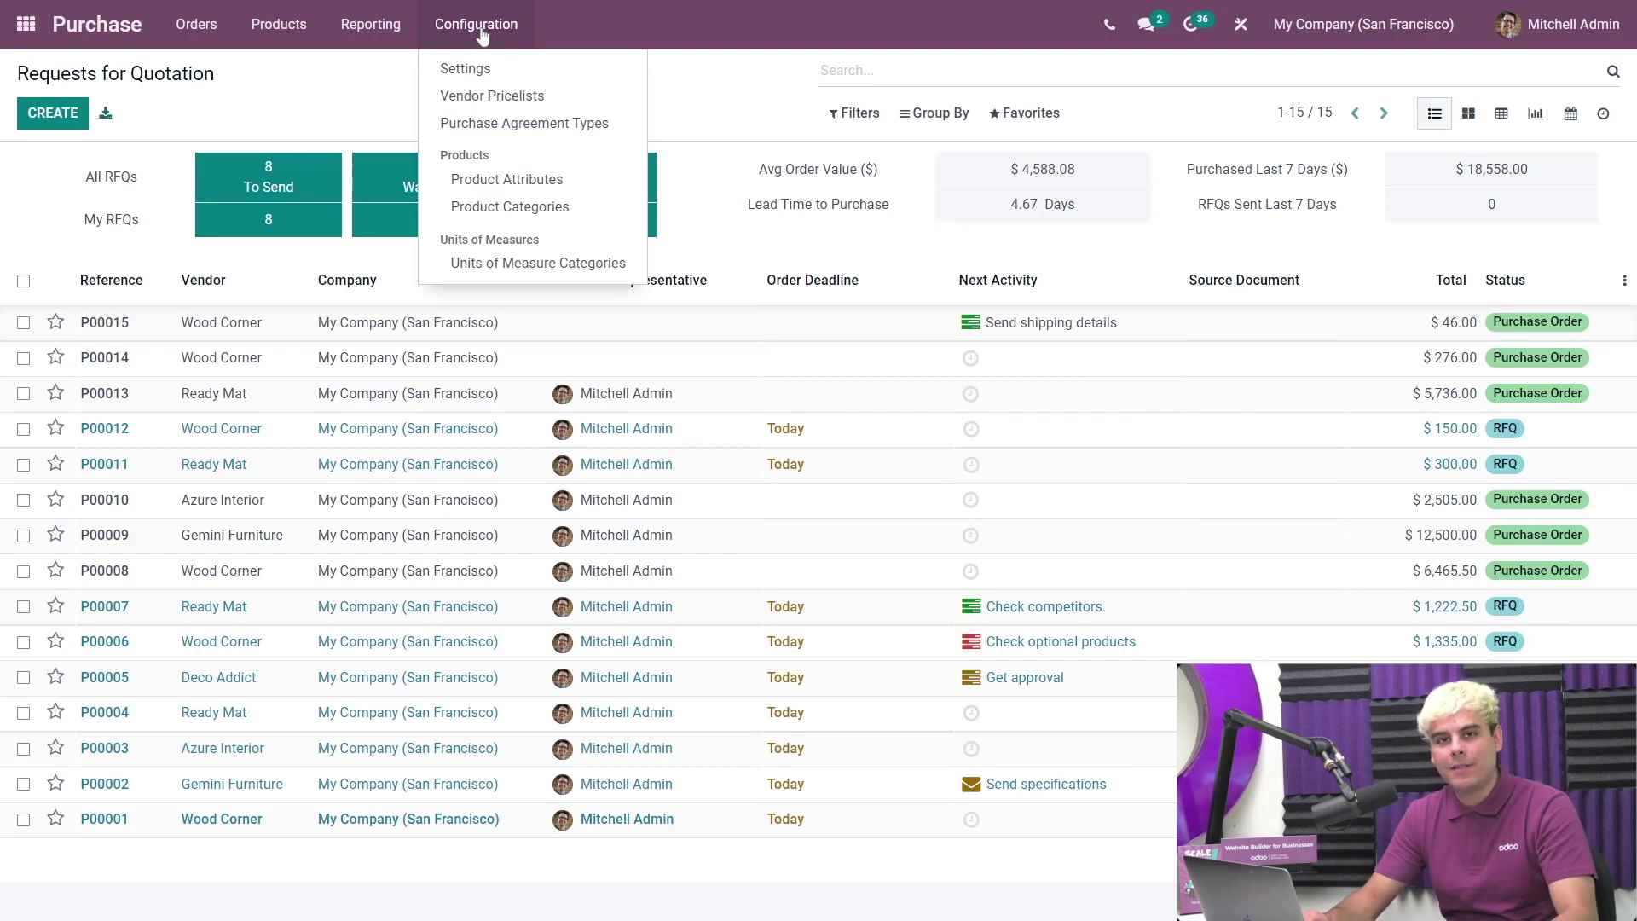
{"action": "left_click", "coordinate": [480, 68]}
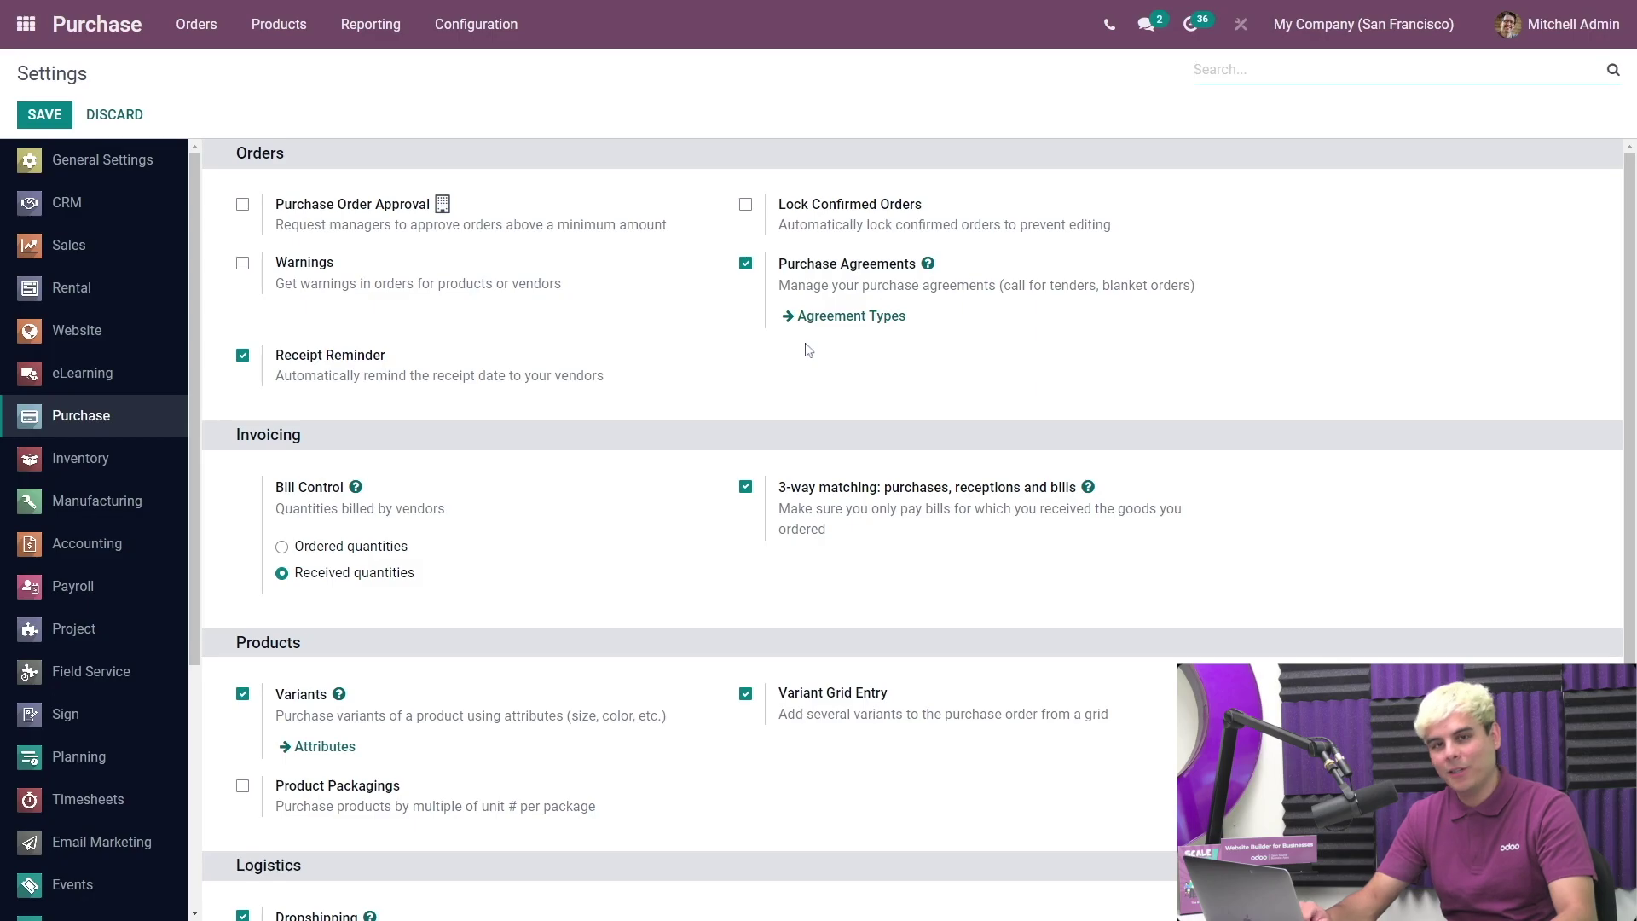
{"action": "left_click", "coordinate": [829, 327]}
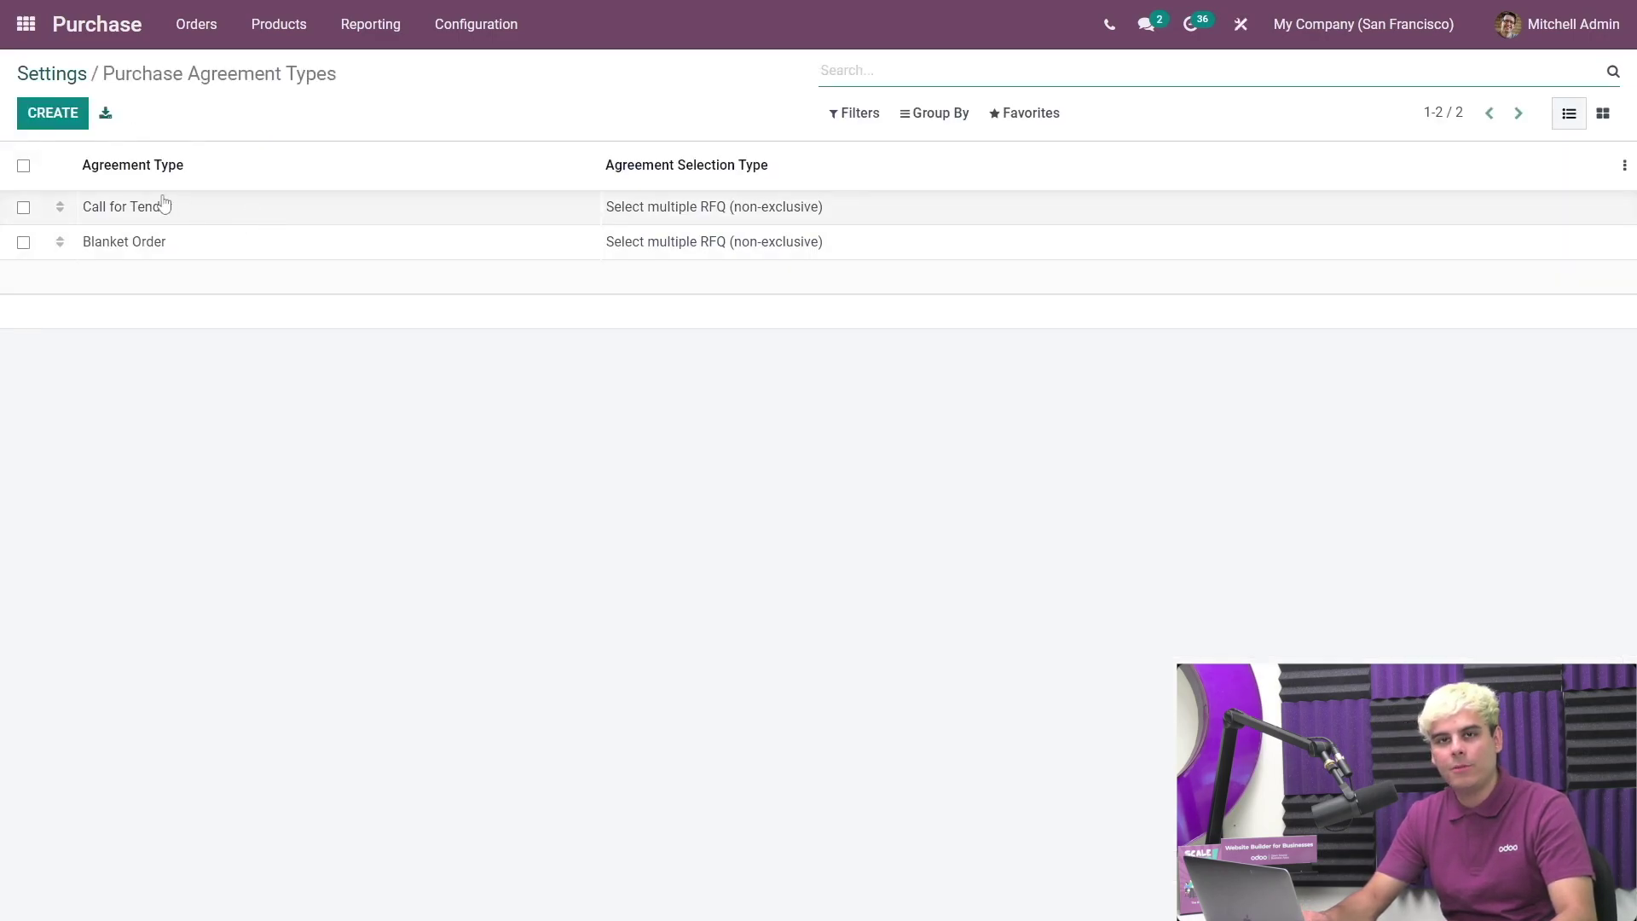
{"action": "left_click", "coordinate": [161, 205]}
Set Call for Tender's Agreement Selection Type to 'Select only one RFQ (exclusive)' and save.
{"action": "left_click", "coordinate": [42, 112]}
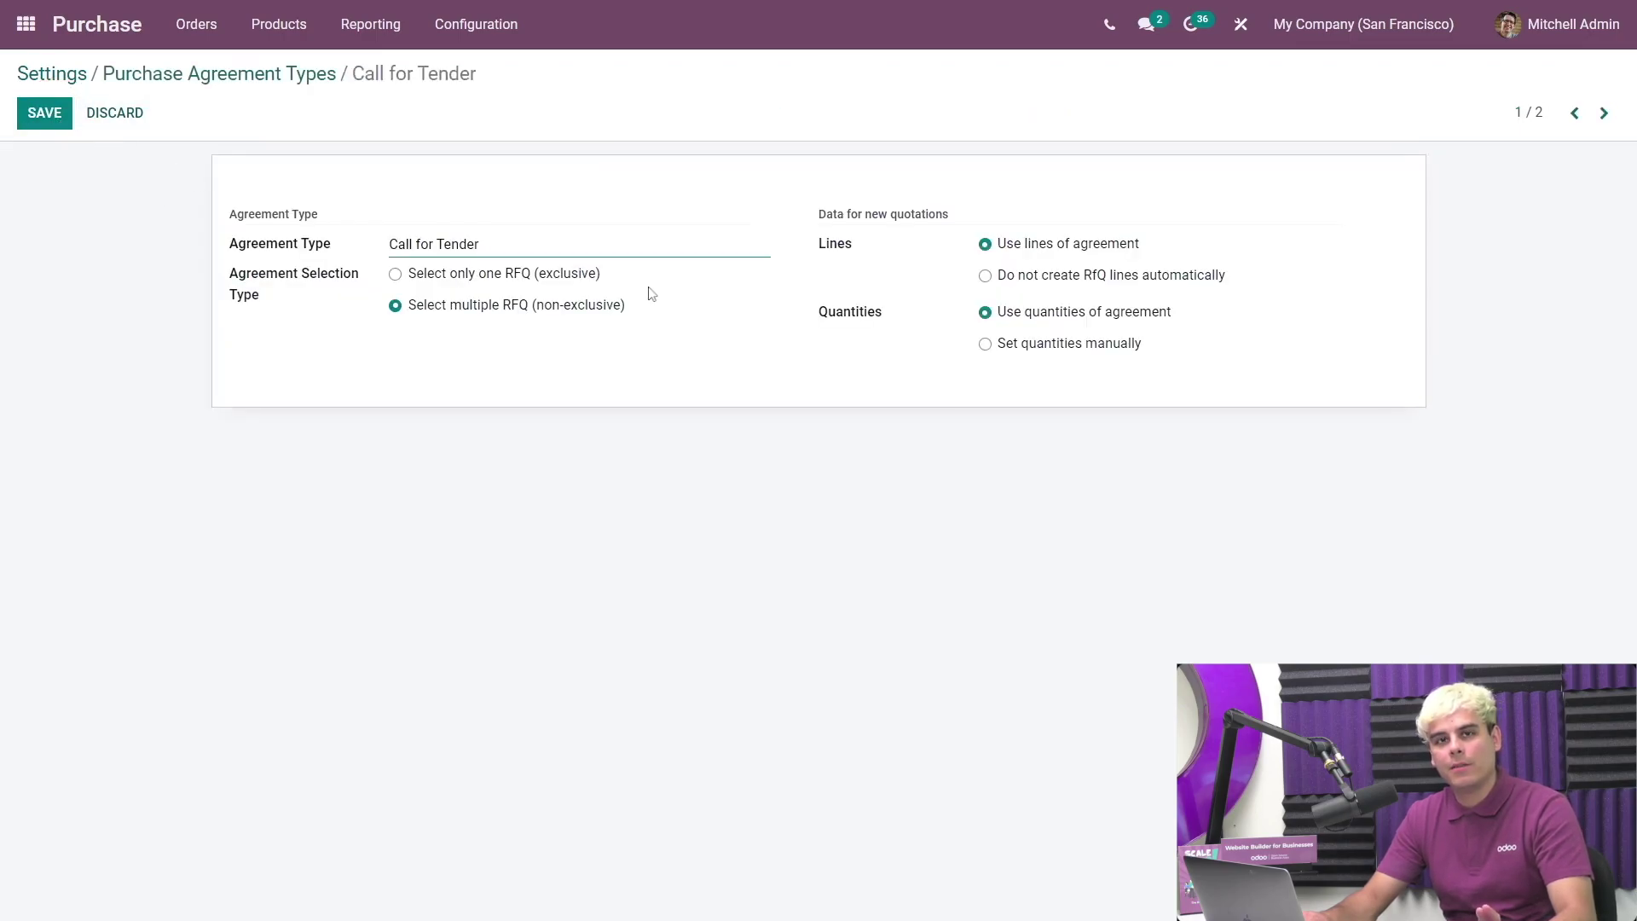
{"action": "left_click", "coordinate": [320, 279]}
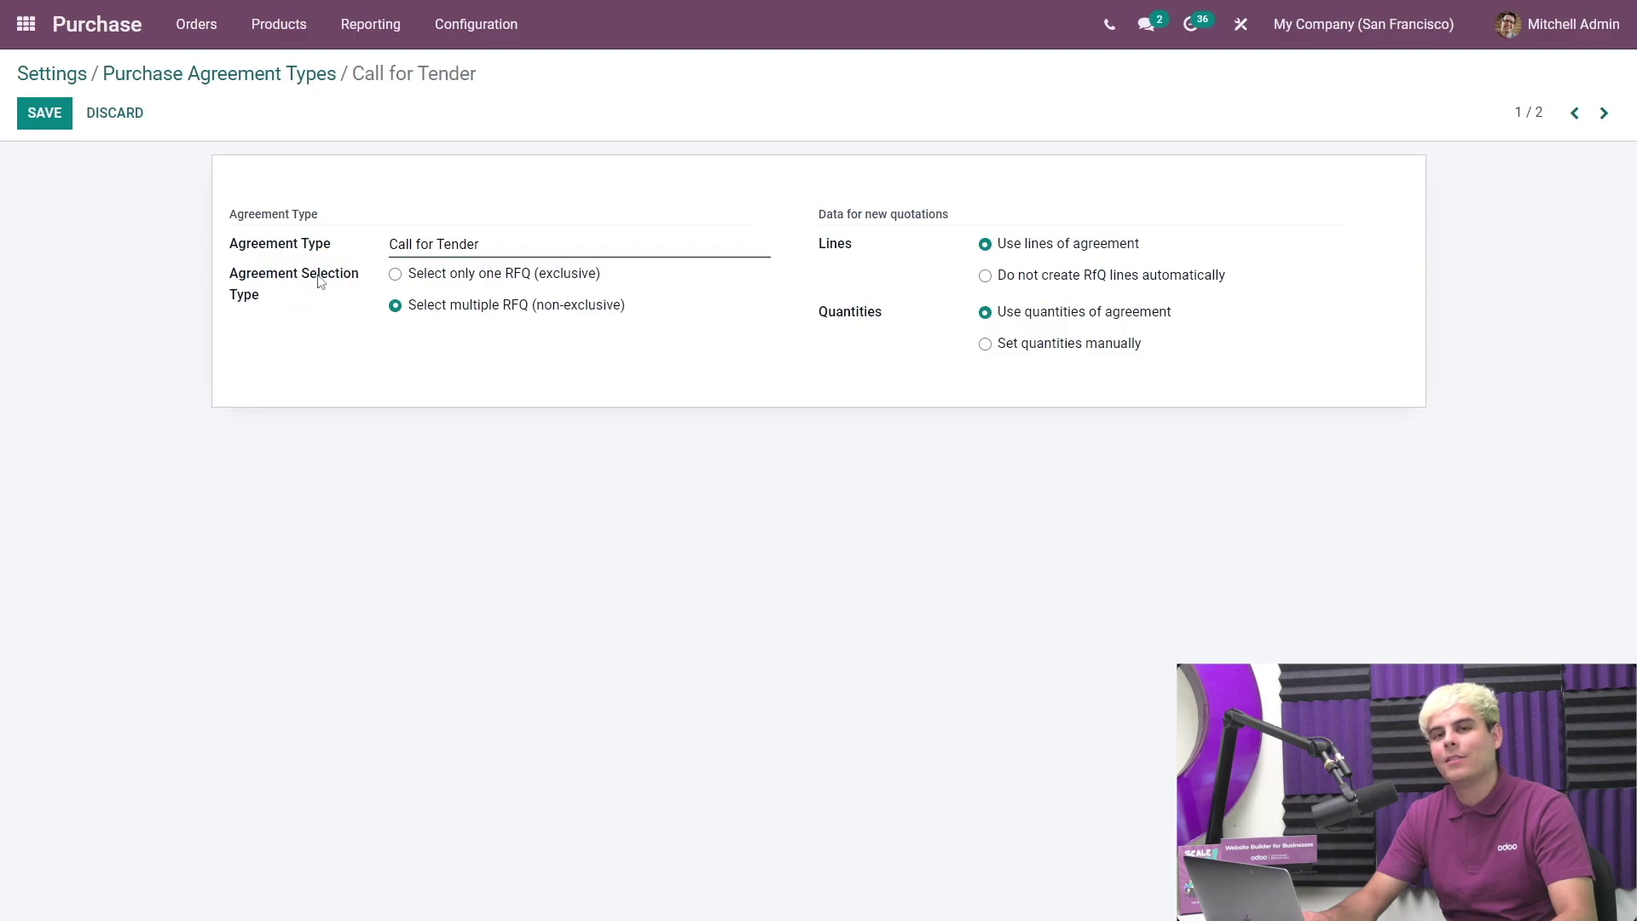
{"action": "left_click", "coordinate": [395, 275]}
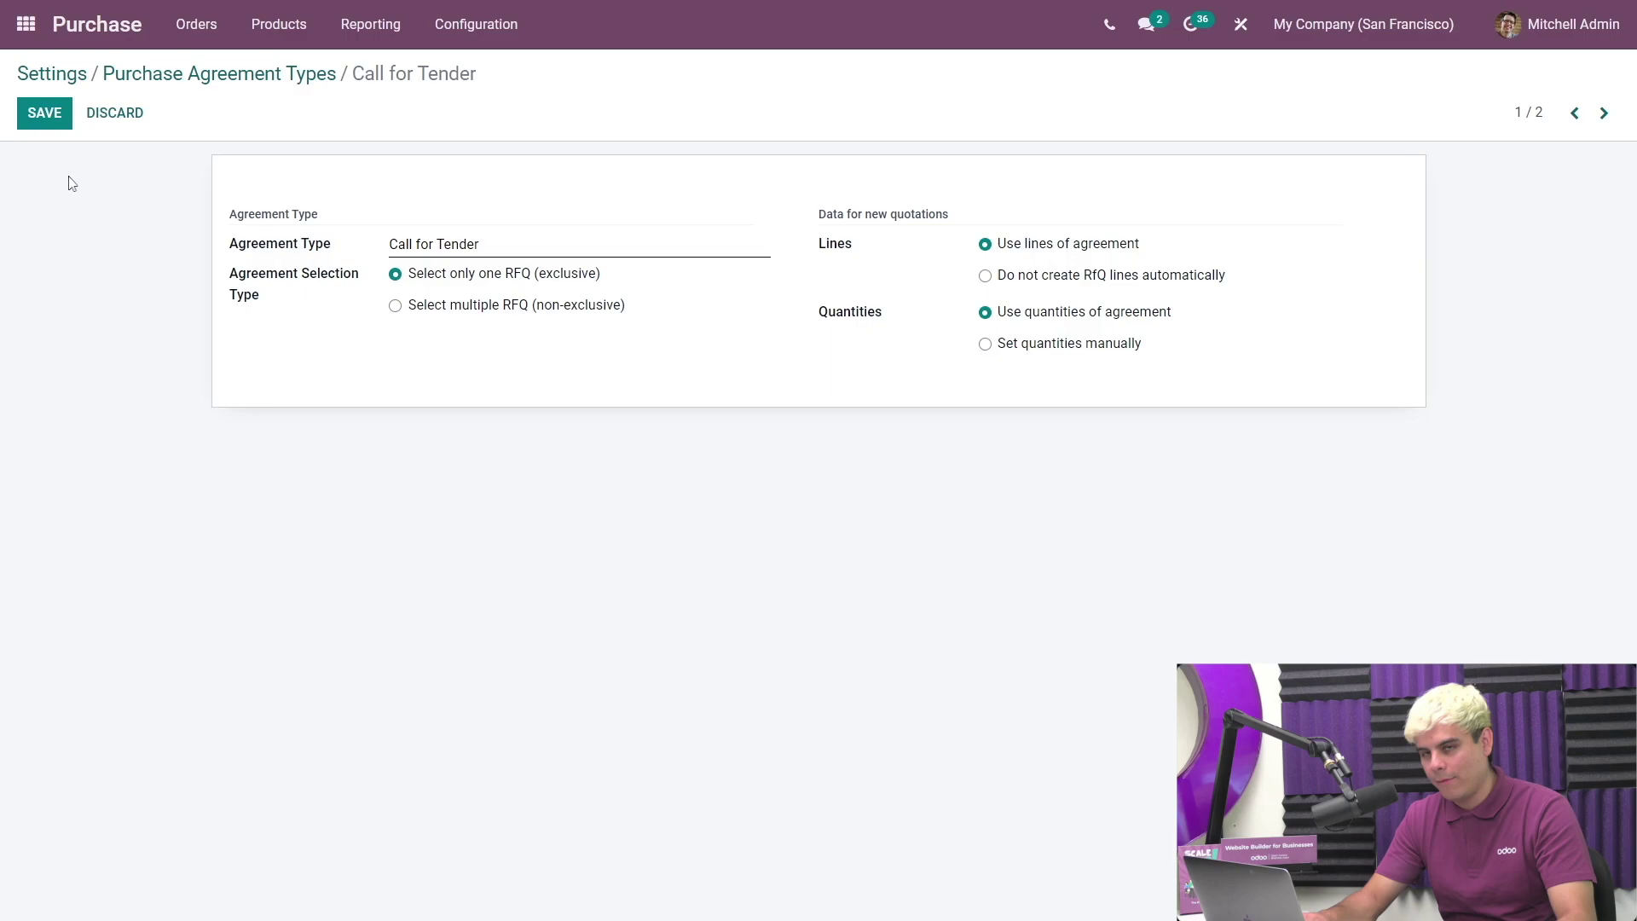
{"action": "left_click", "coordinate": [34, 117]}
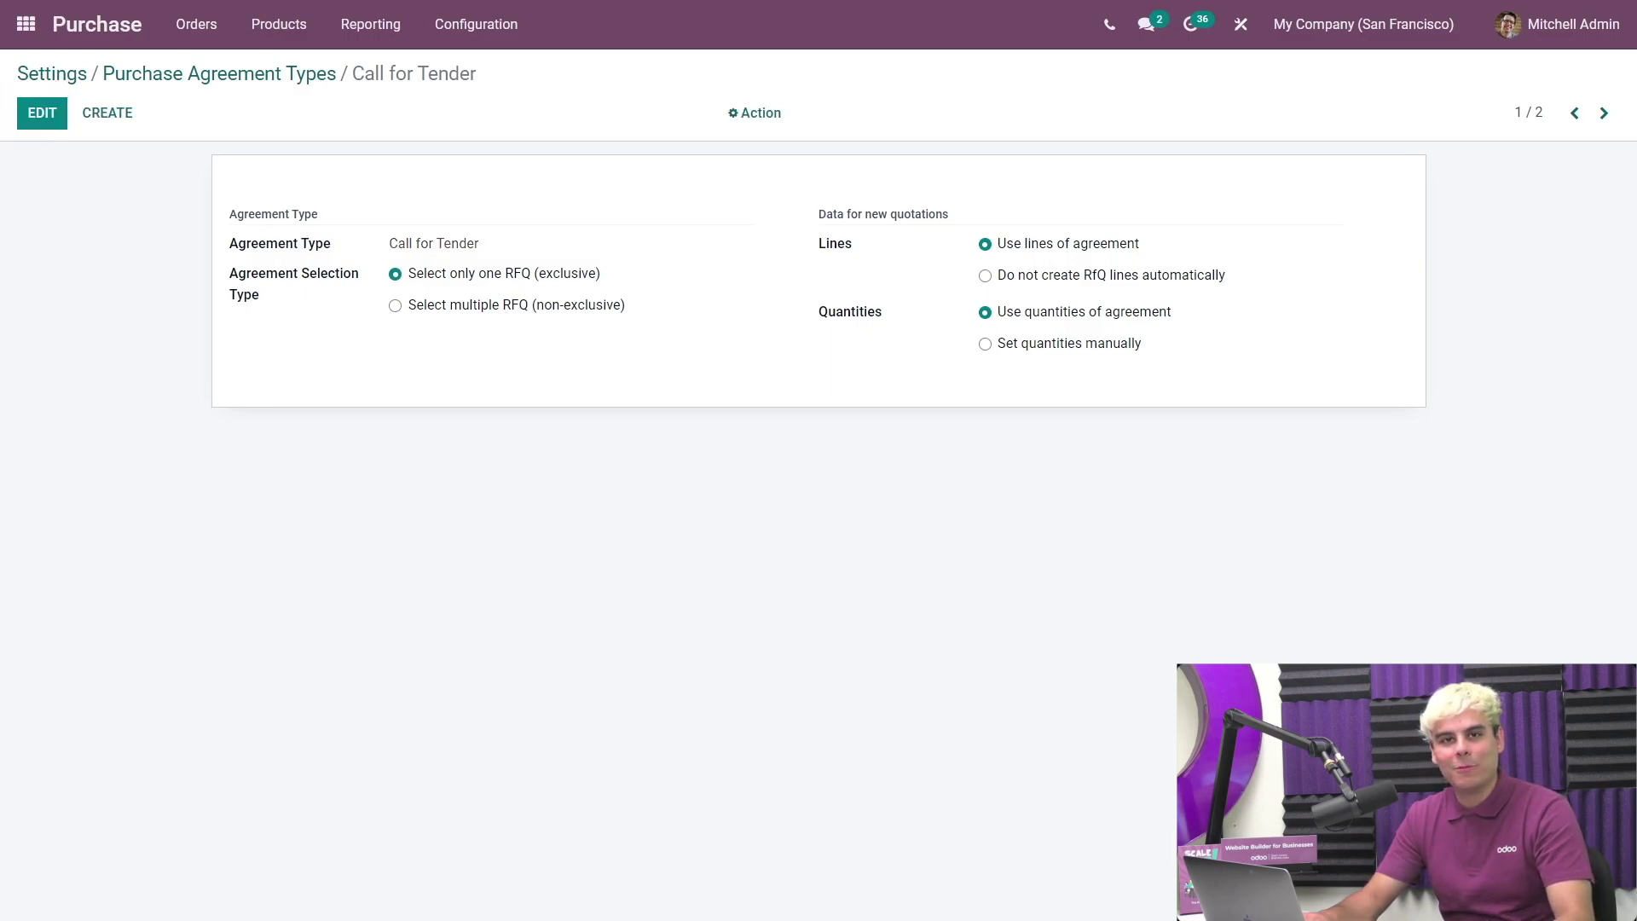
{"action": "left_click", "coordinate": [41, 112]}
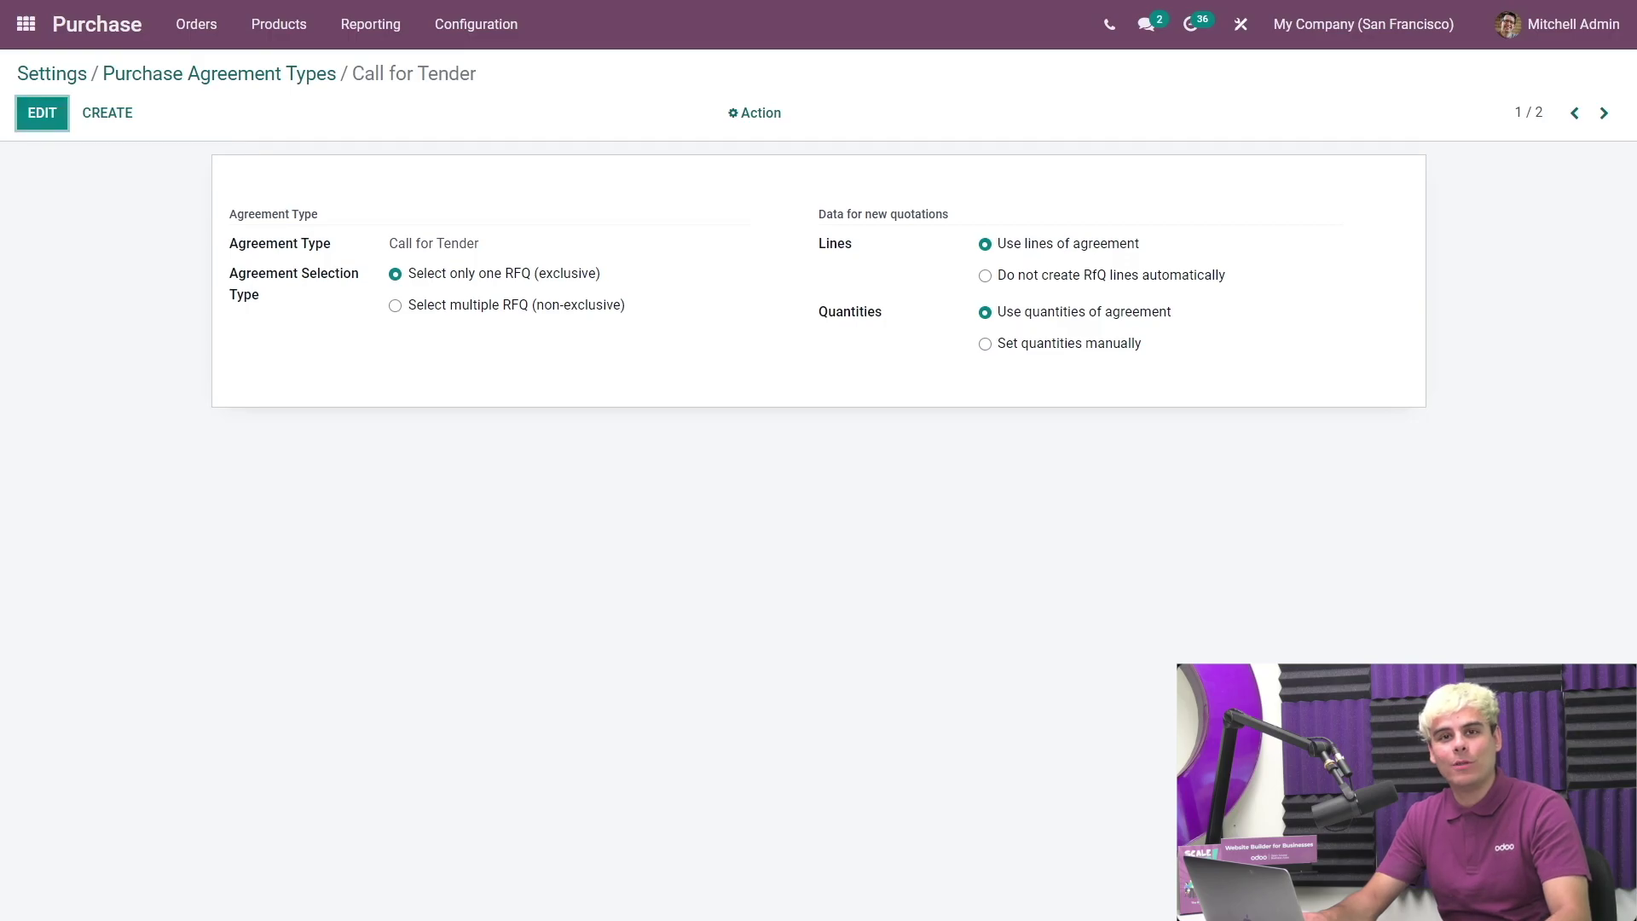
Create a new agreement from the Orders > Purchase Agreements list.
{"action": "left_click", "coordinate": [202, 28]}
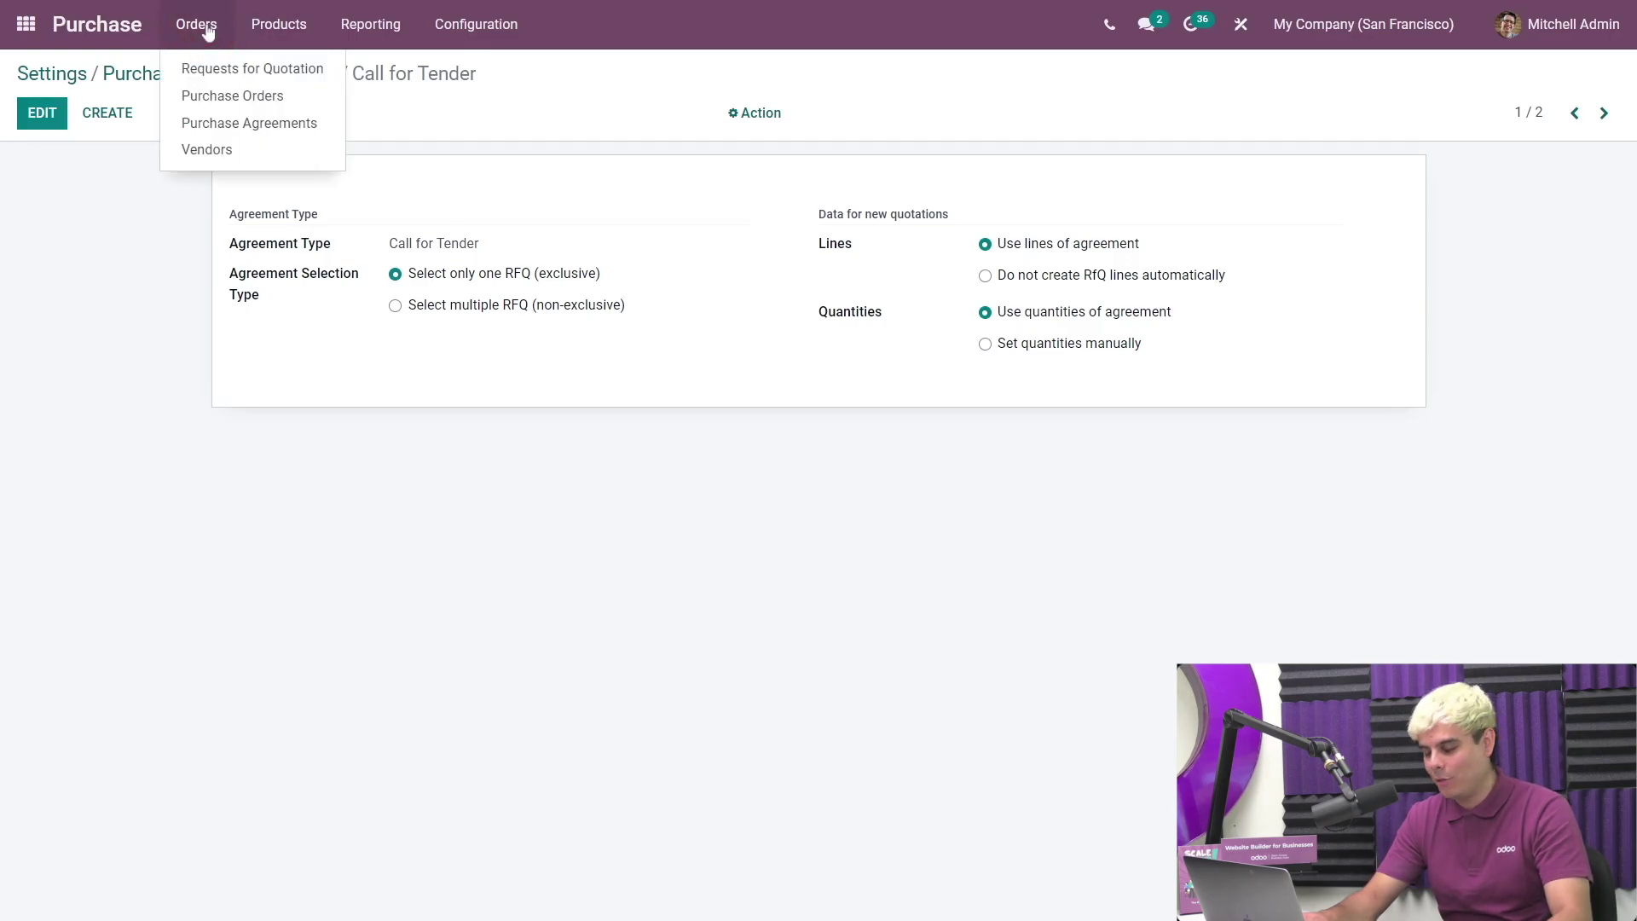
{"action": "left_click", "coordinate": [244, 125]}
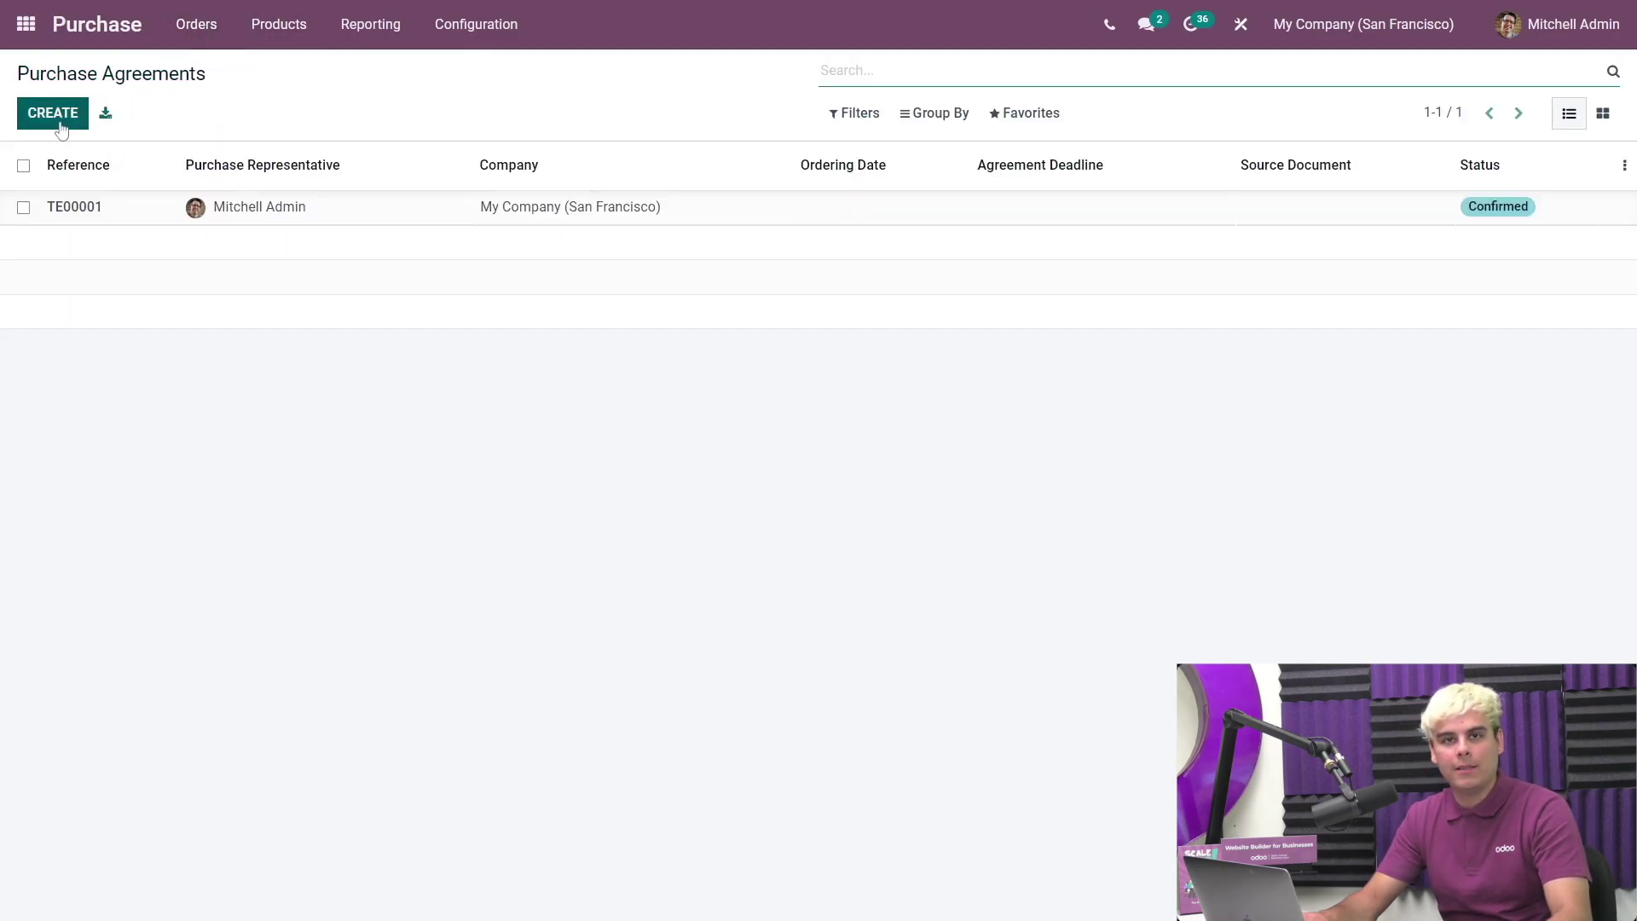
{"action": "left_click", "coordinate": [56, 116]}
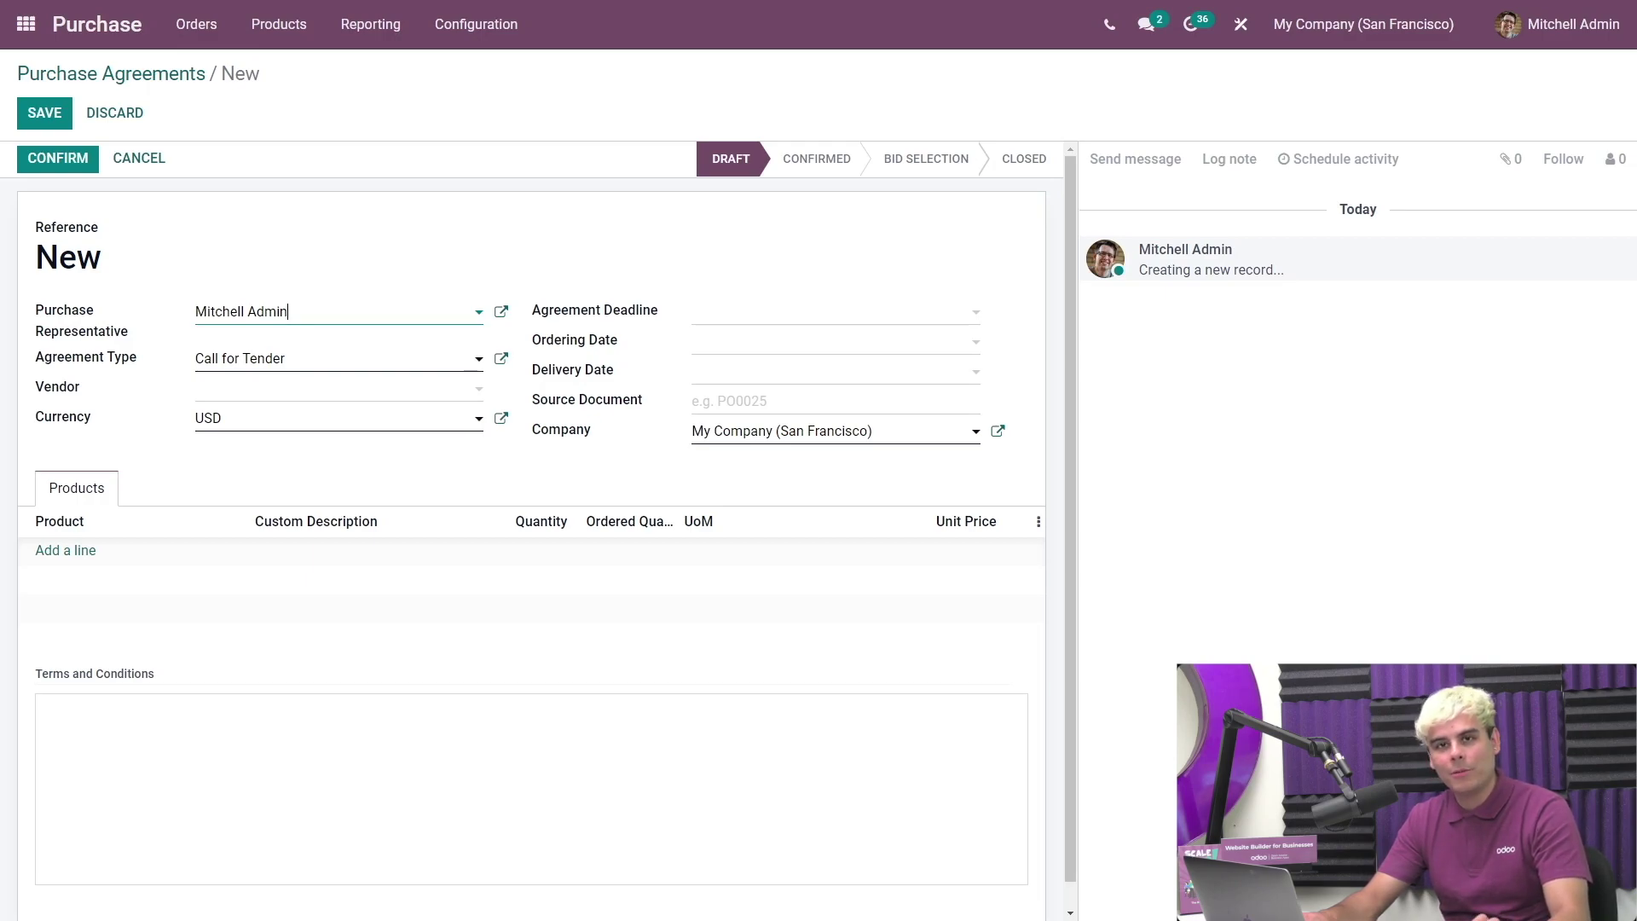
Add a line of 50 [E-COM09] Large Desk, then confirm and save agreement TE00002.
{"action": "left_click", "coordinate": [60, 553]}
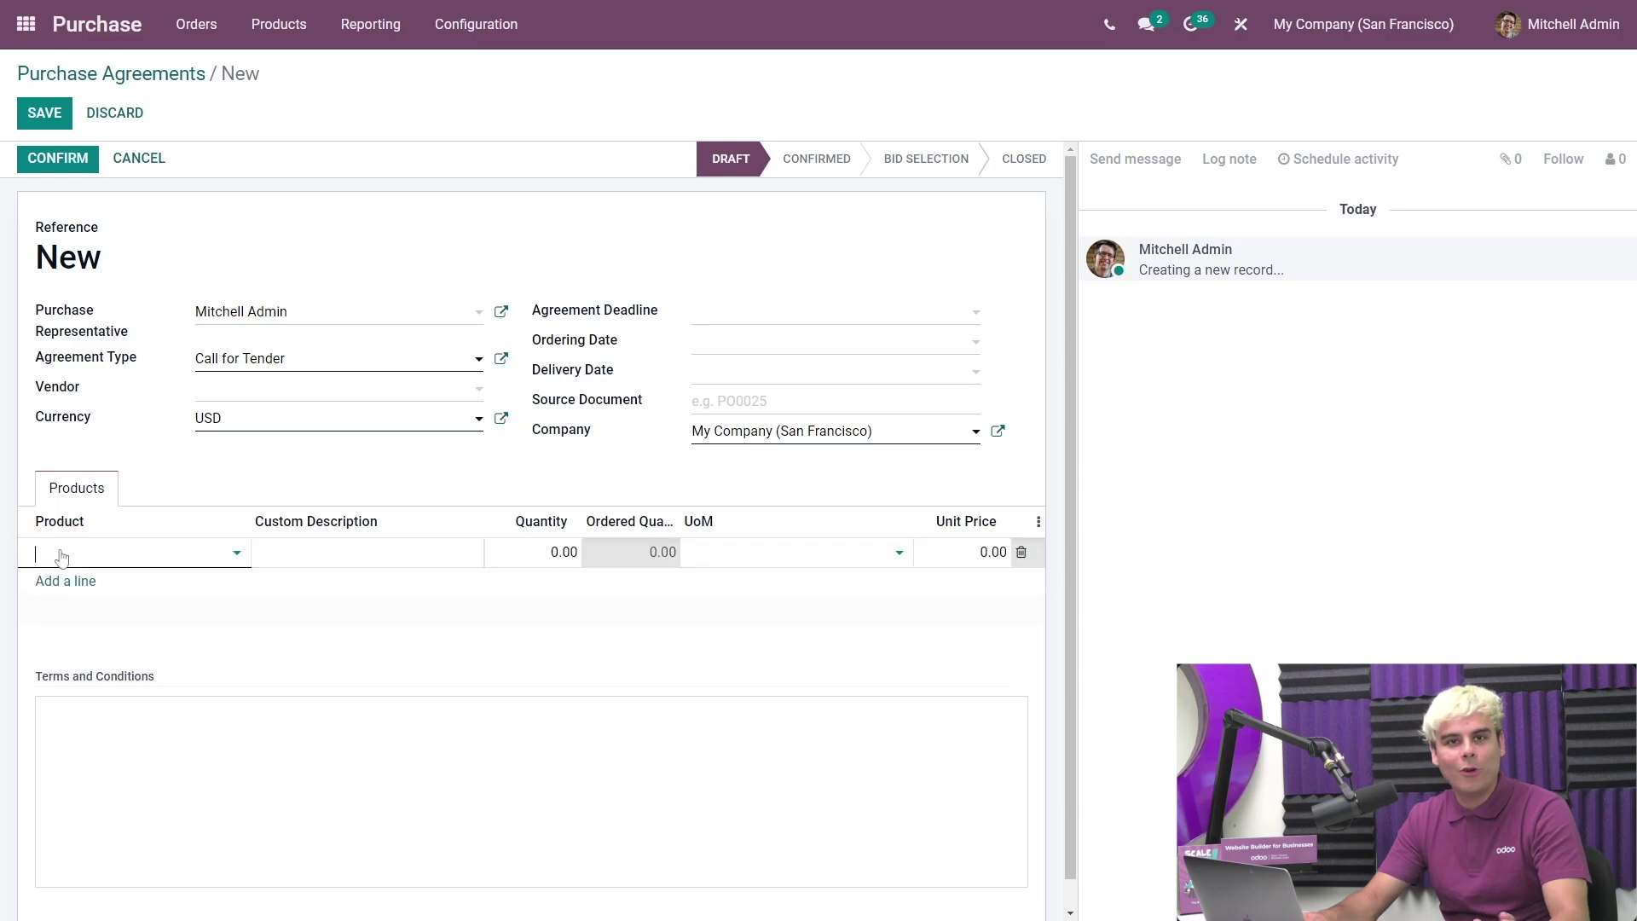
{"action": "type", "text": "large"}
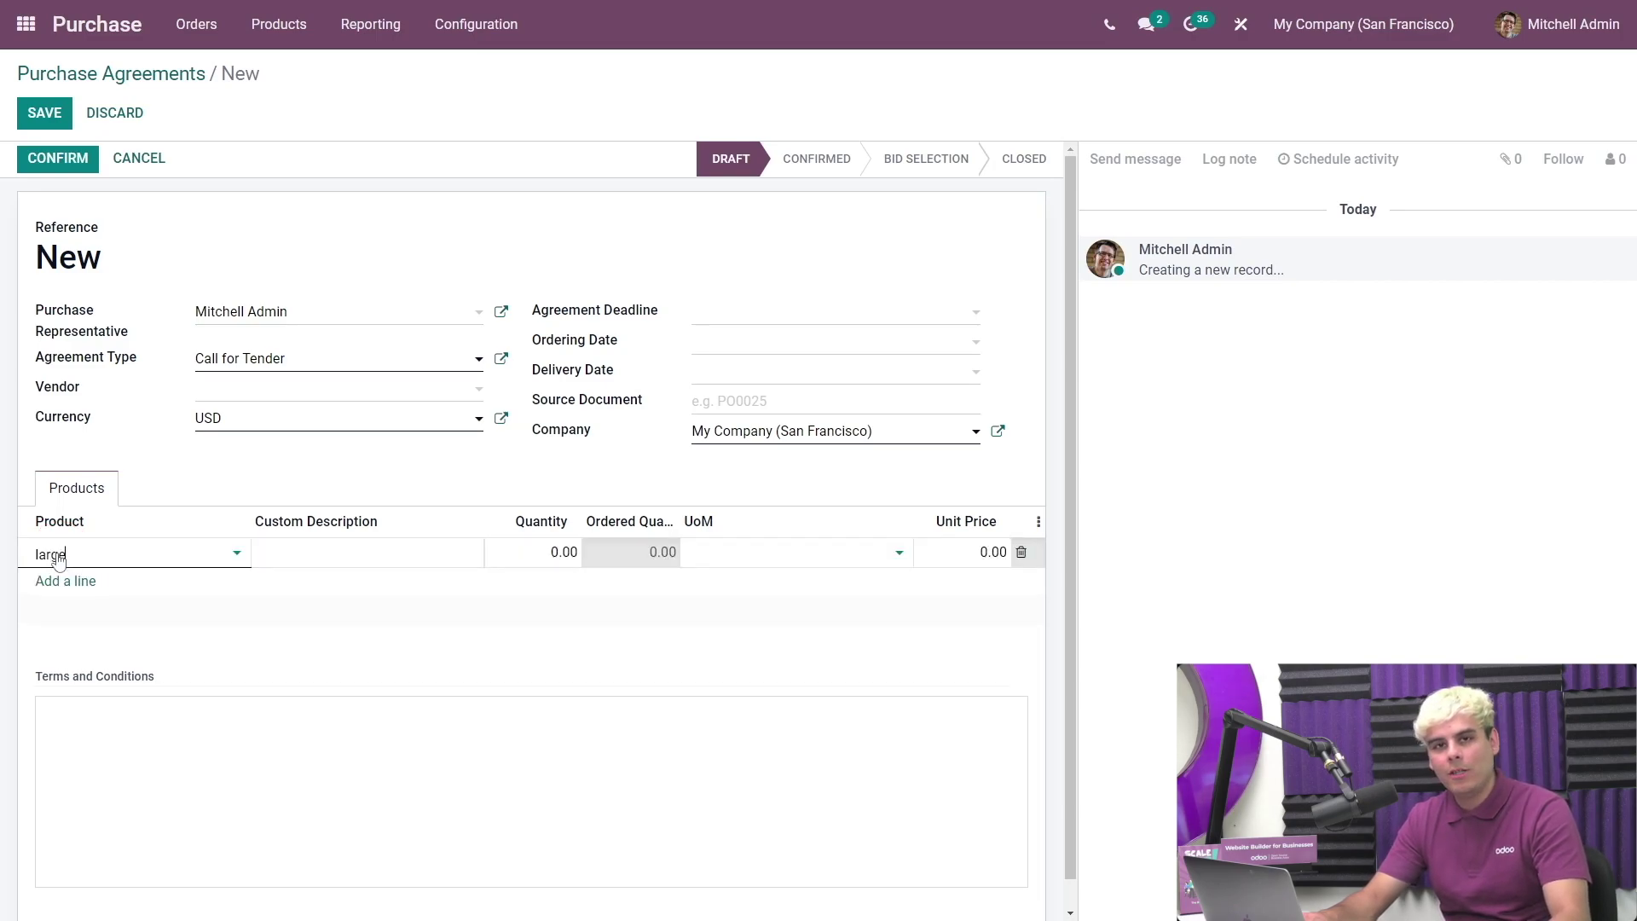
{"action": "left_click", "coordinate": [174, 611]}
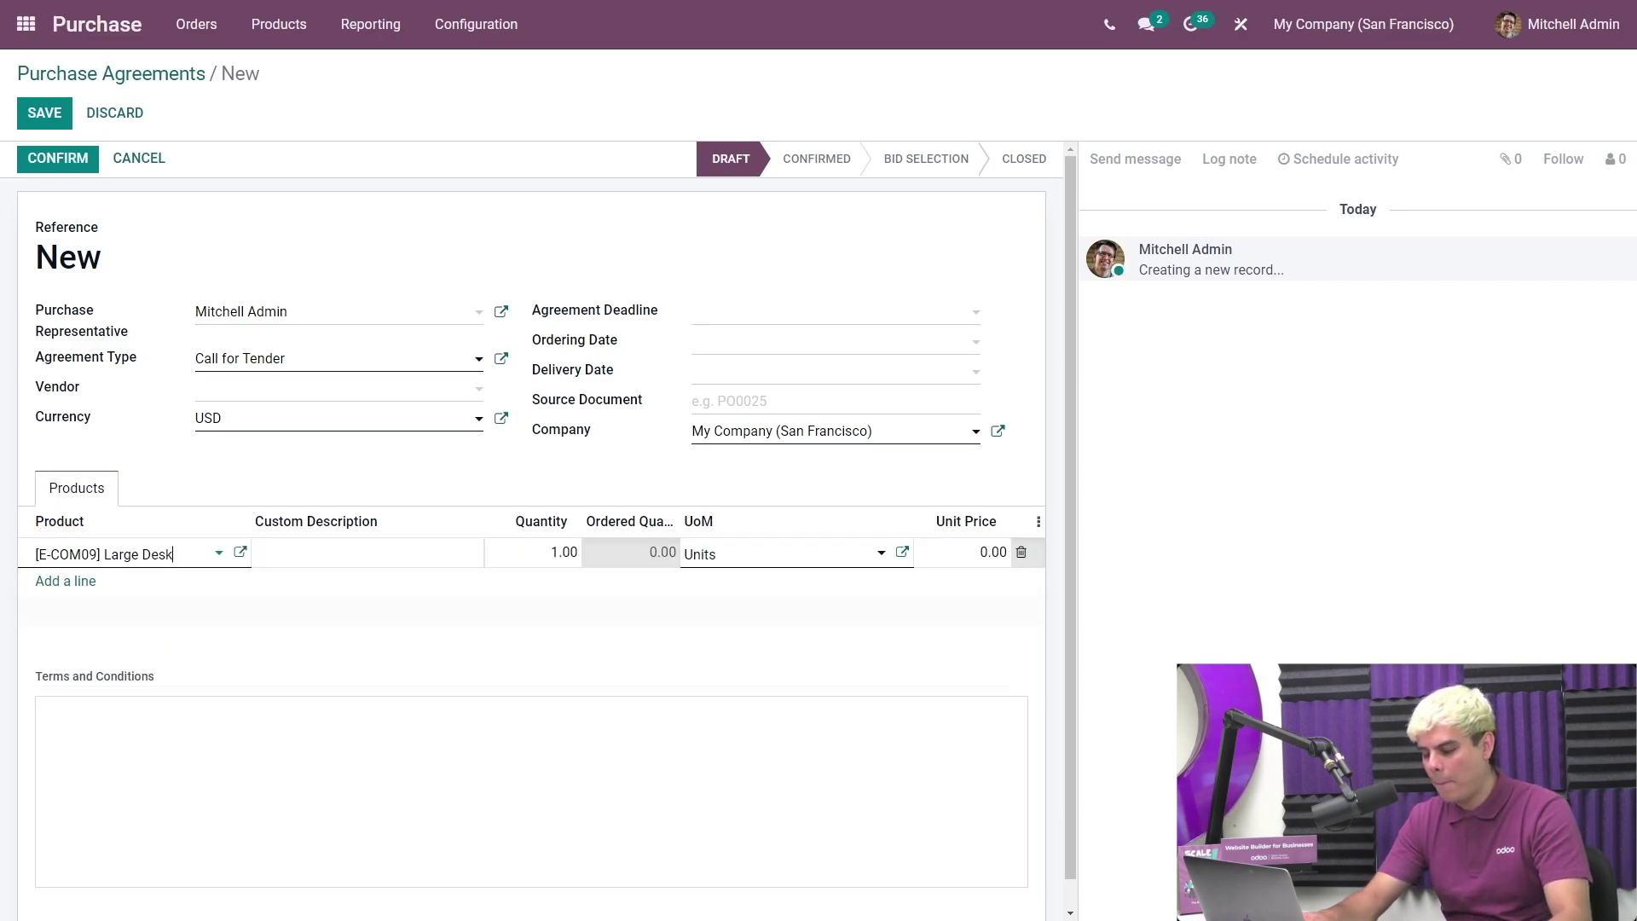
{"action": "left_click", "coordinate": [528, 553]}
{"action": "type", "text": "5"}
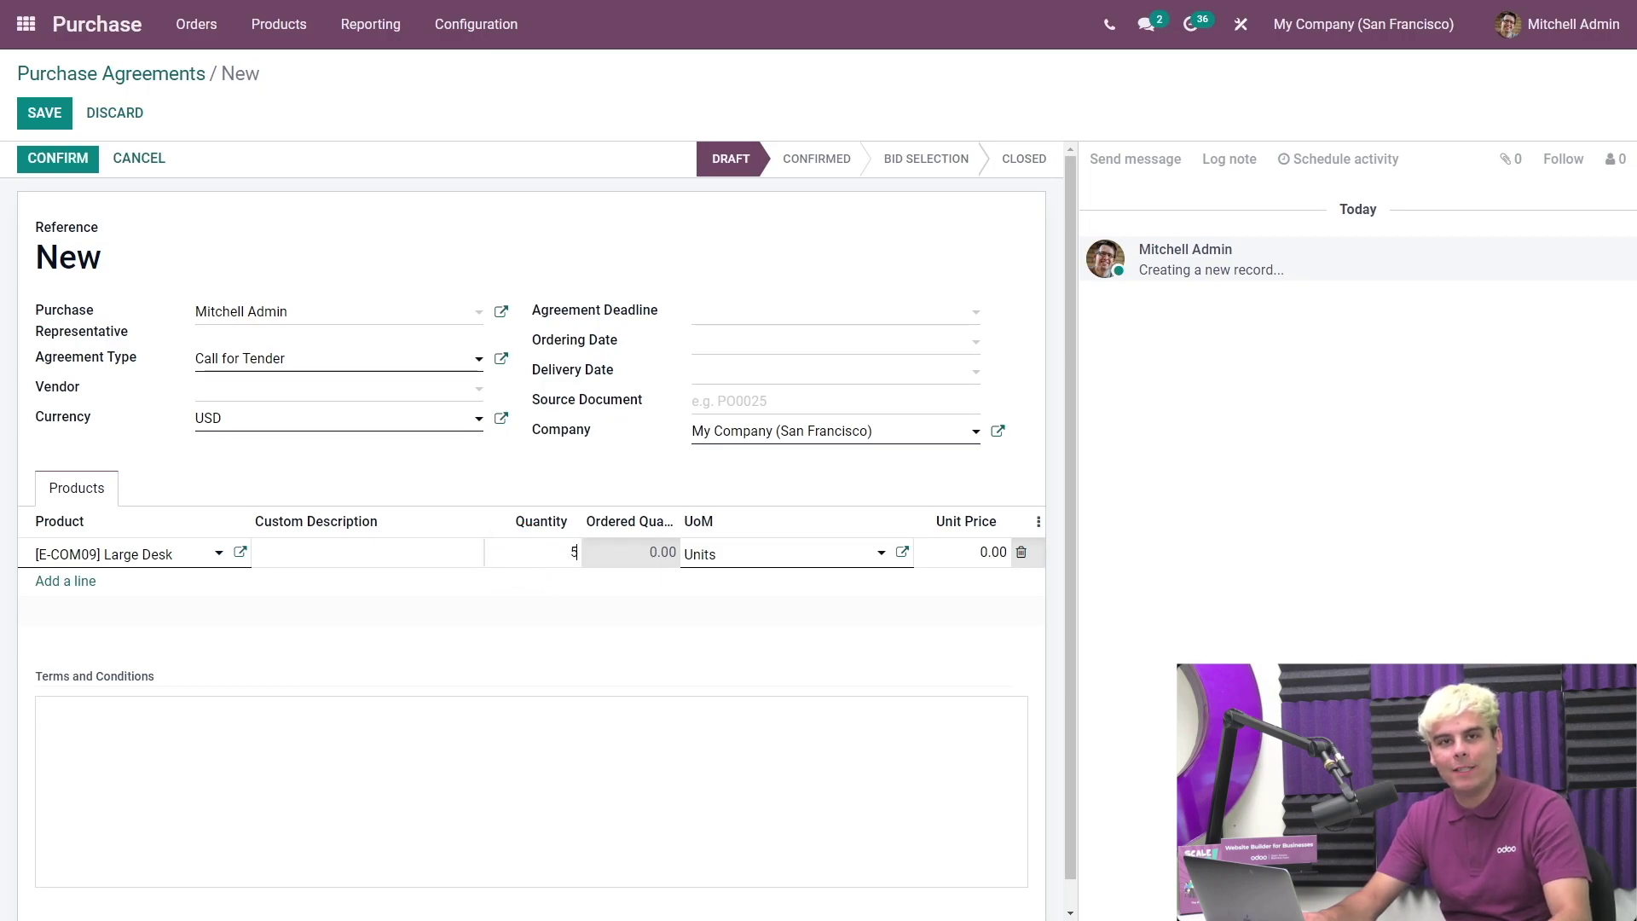
{"action": "type", "text": "0"}
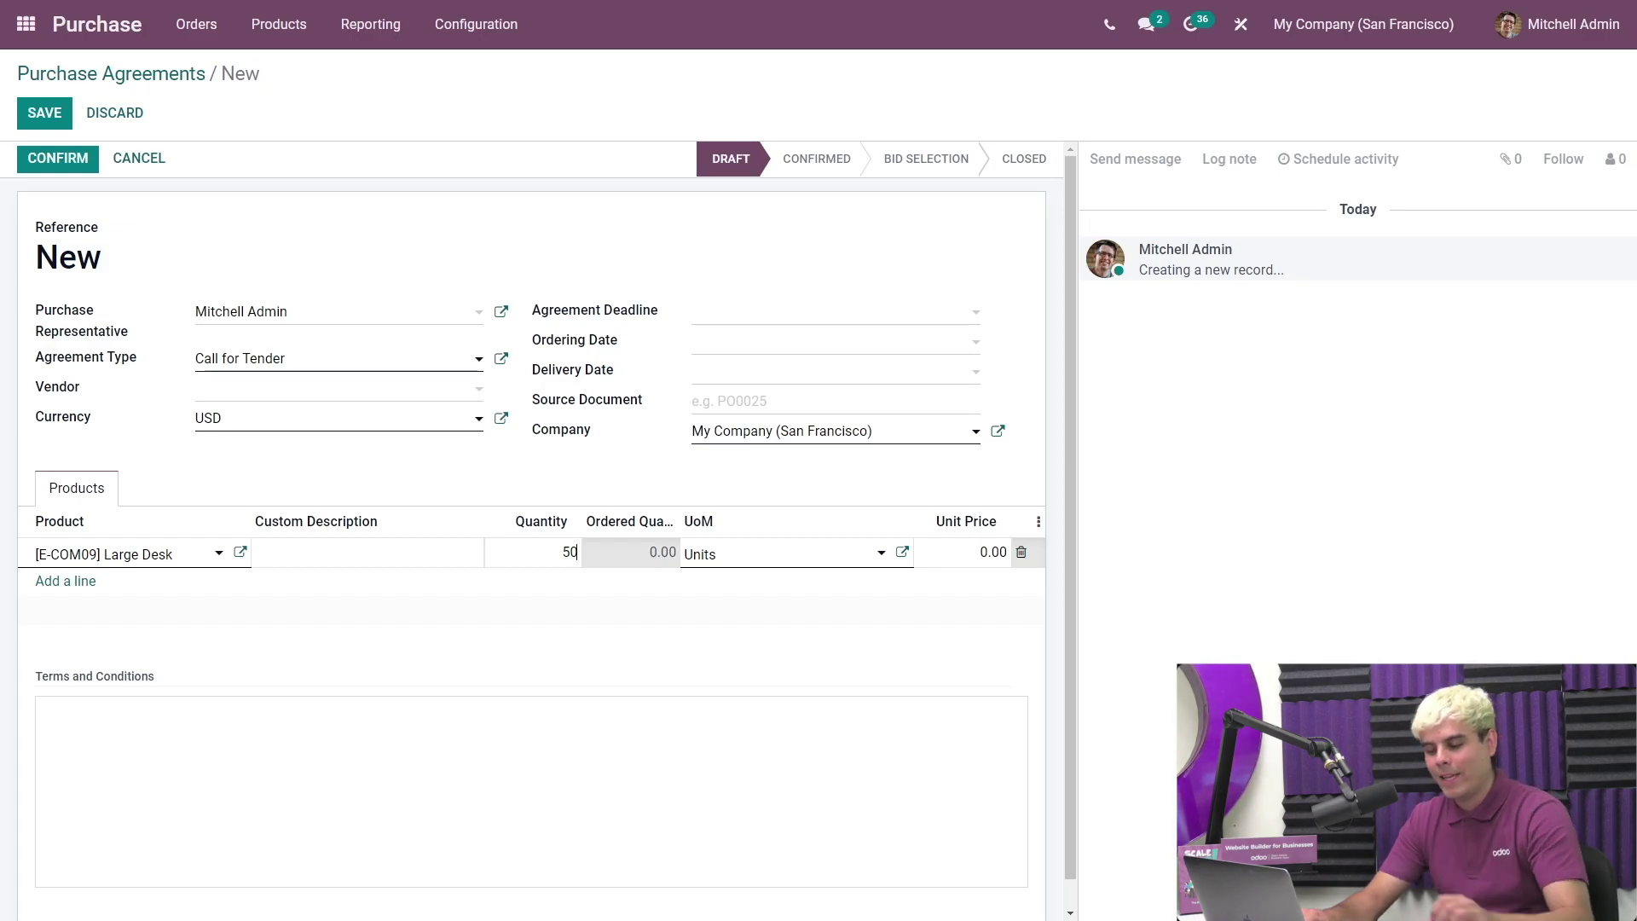
{"action": "left_click", "coordinate": [38, 158]}
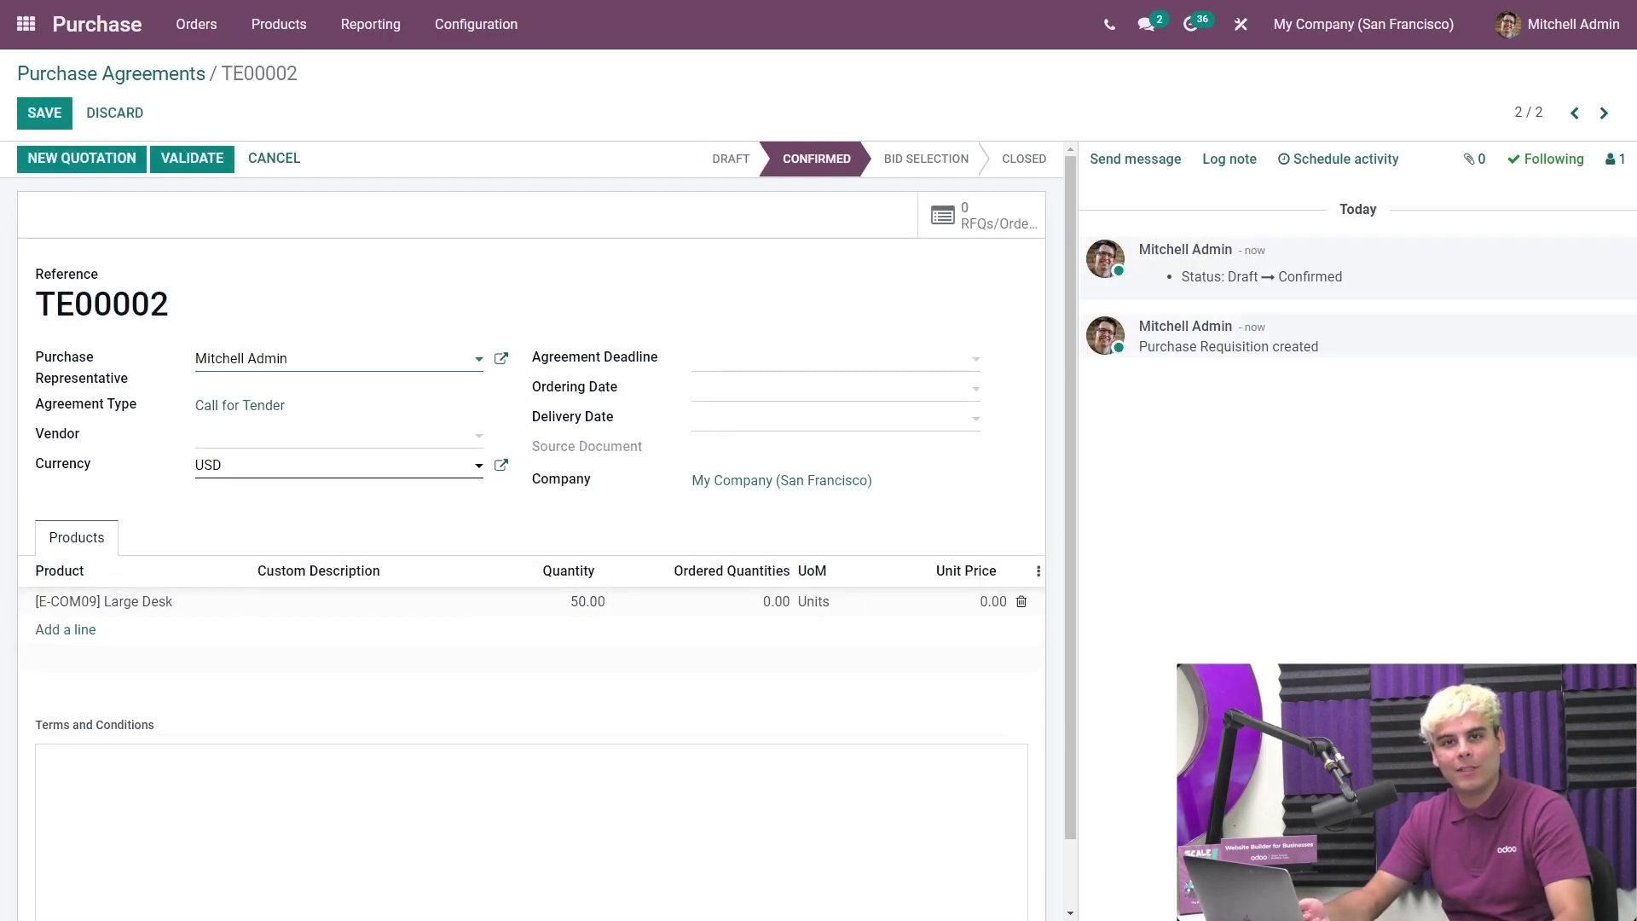
{"action": "left_click", "coordinate": [45, 112]}
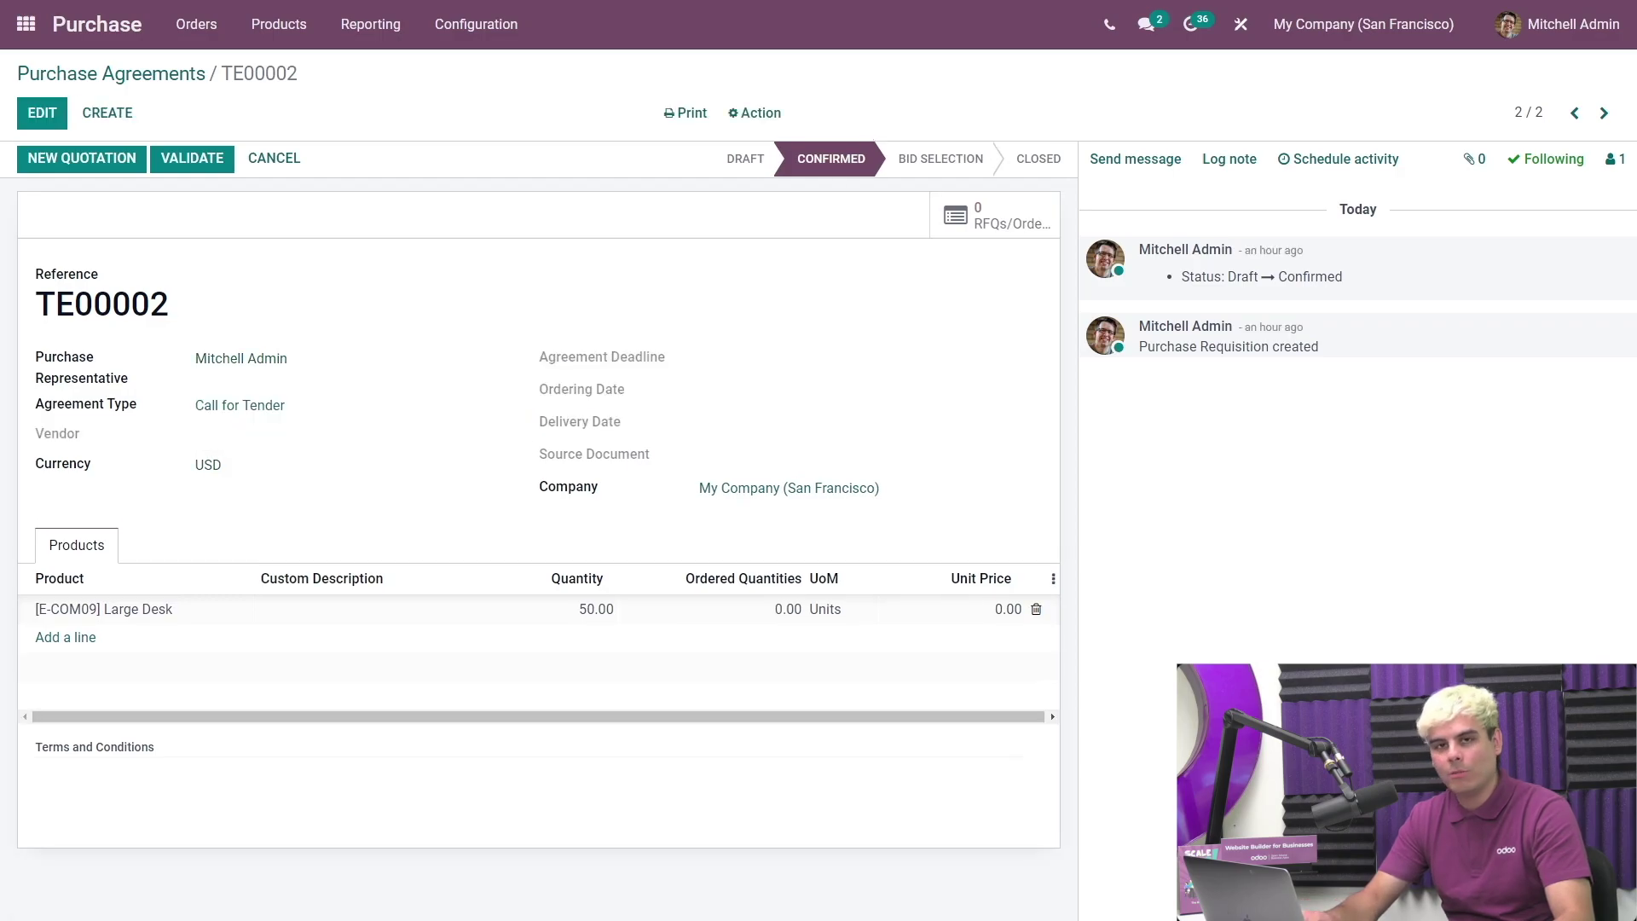
Create RFQ P00019 for vendor Azure Interior under TE00002 and start its email.
{"action": "left_click", "coordinate": [88, 159]}
{"action": "left_click", "coordinate": [235, 319]}
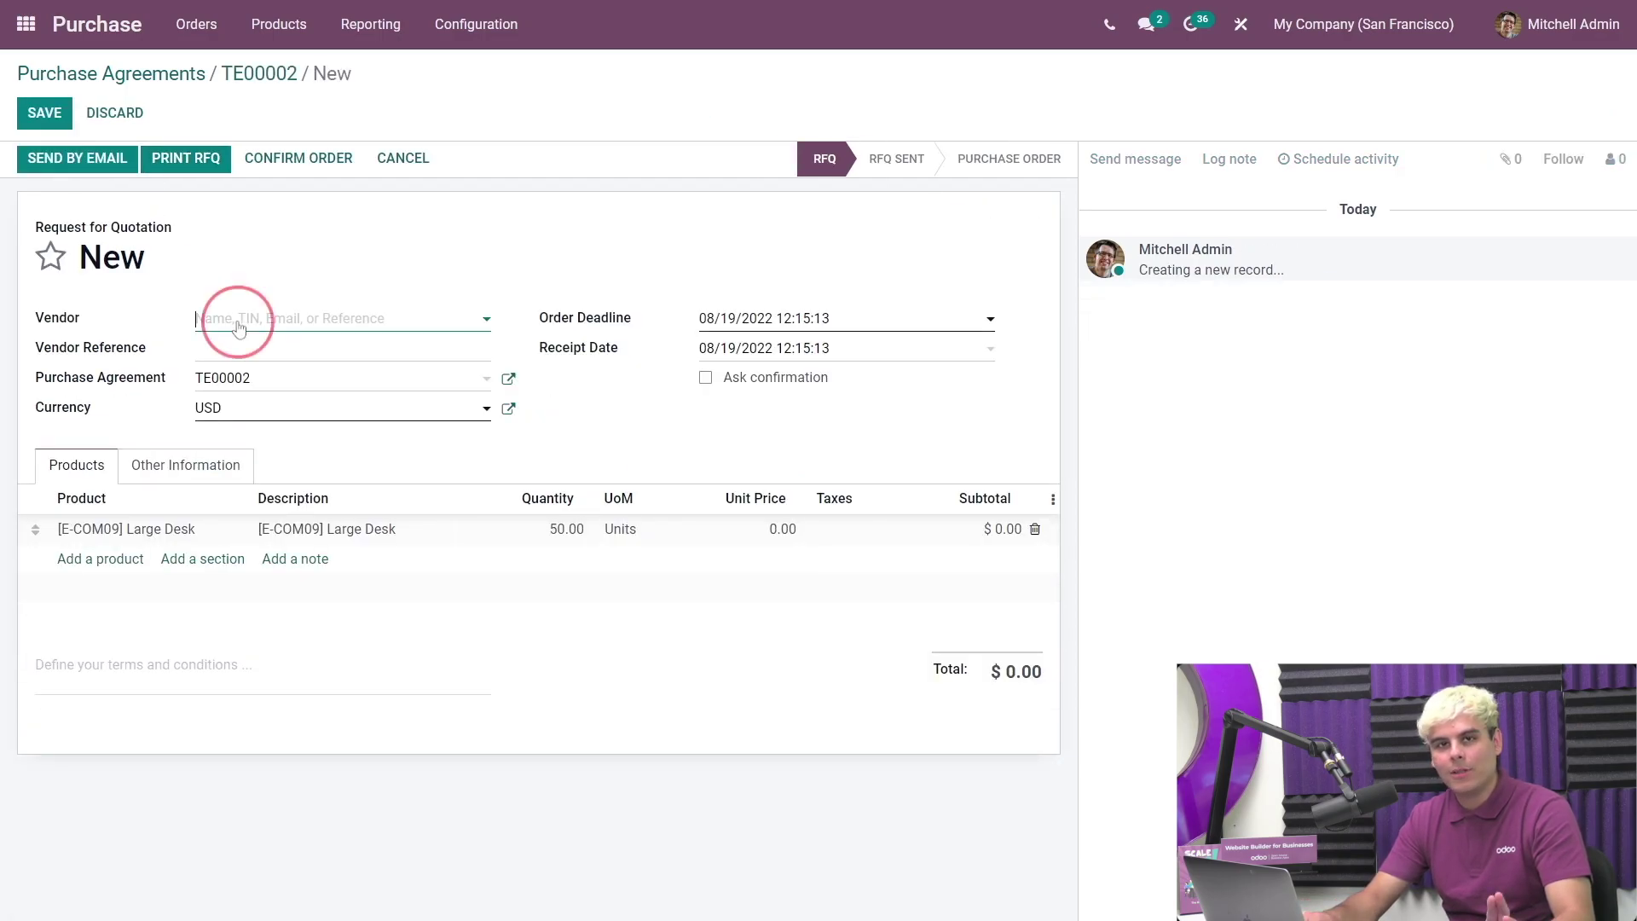
{"action": "left_click", "coordinate": [243, 351]}
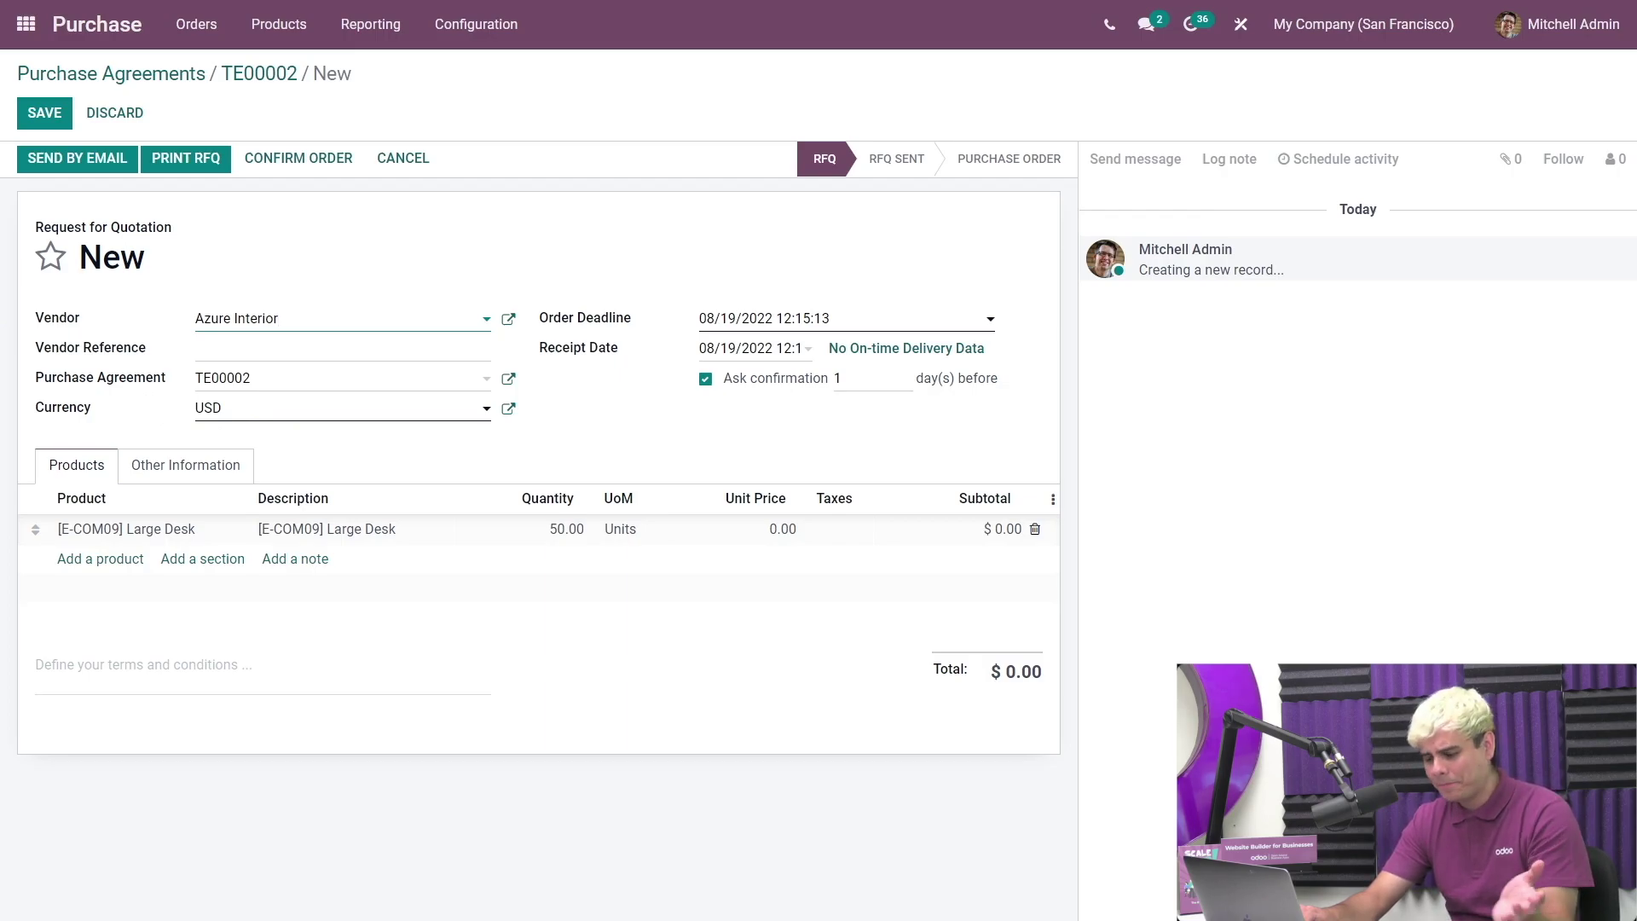
{"action": "left_click", "coordinate": [70, 162]}
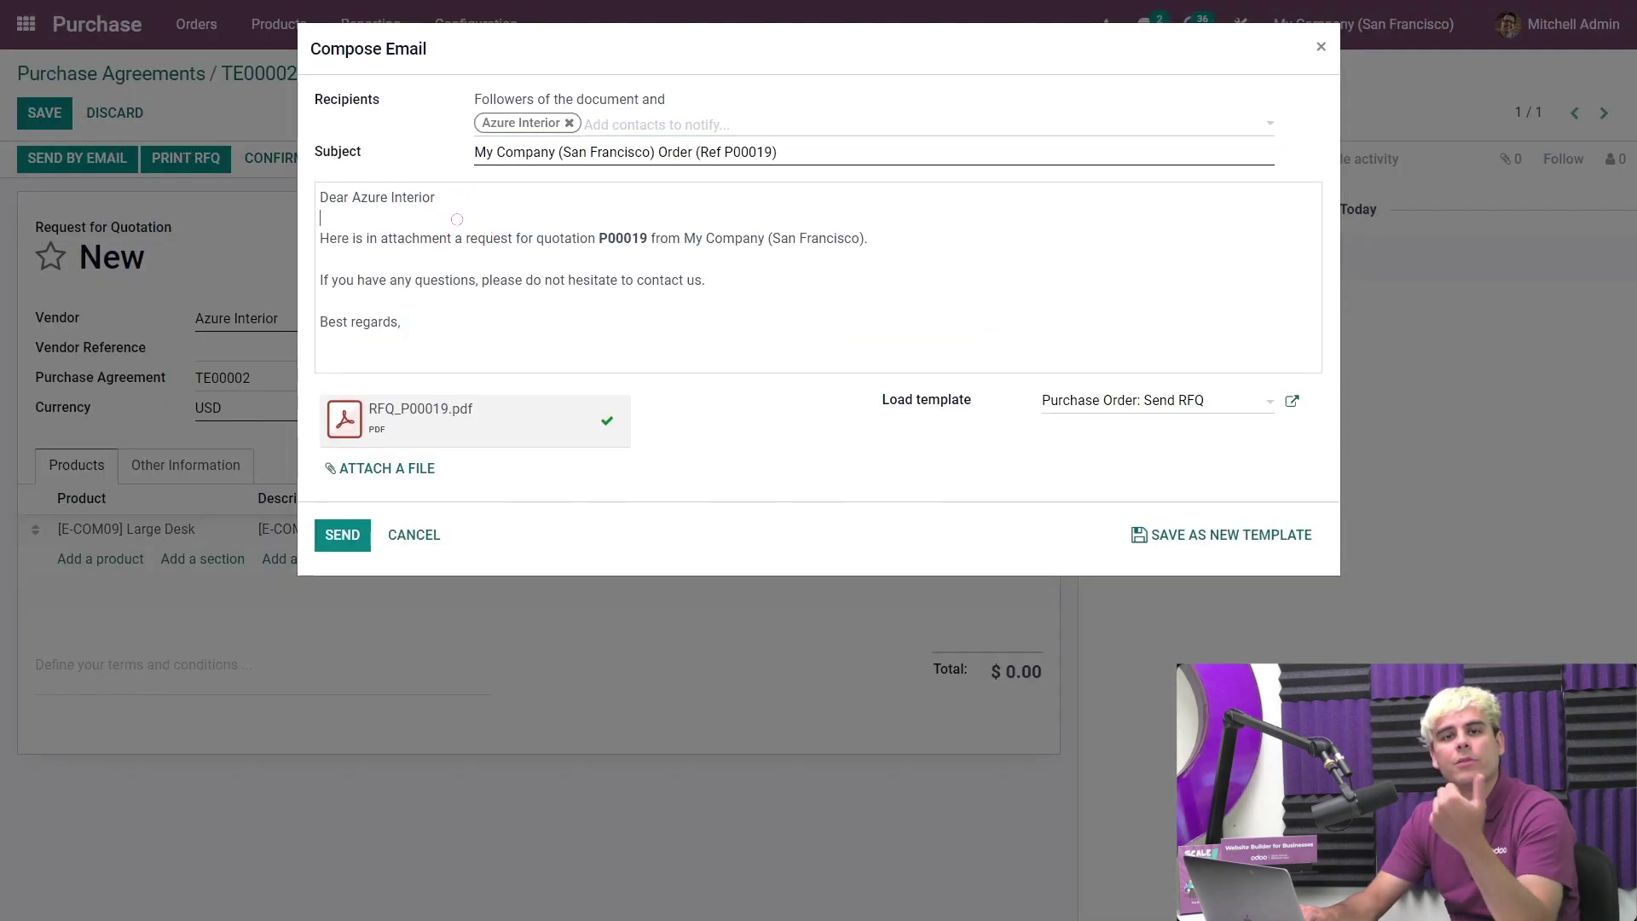
Paste the call-for-tenders invitation heading into the email body and send RFQ P00019.
{"action": "key", "text": "Return"}
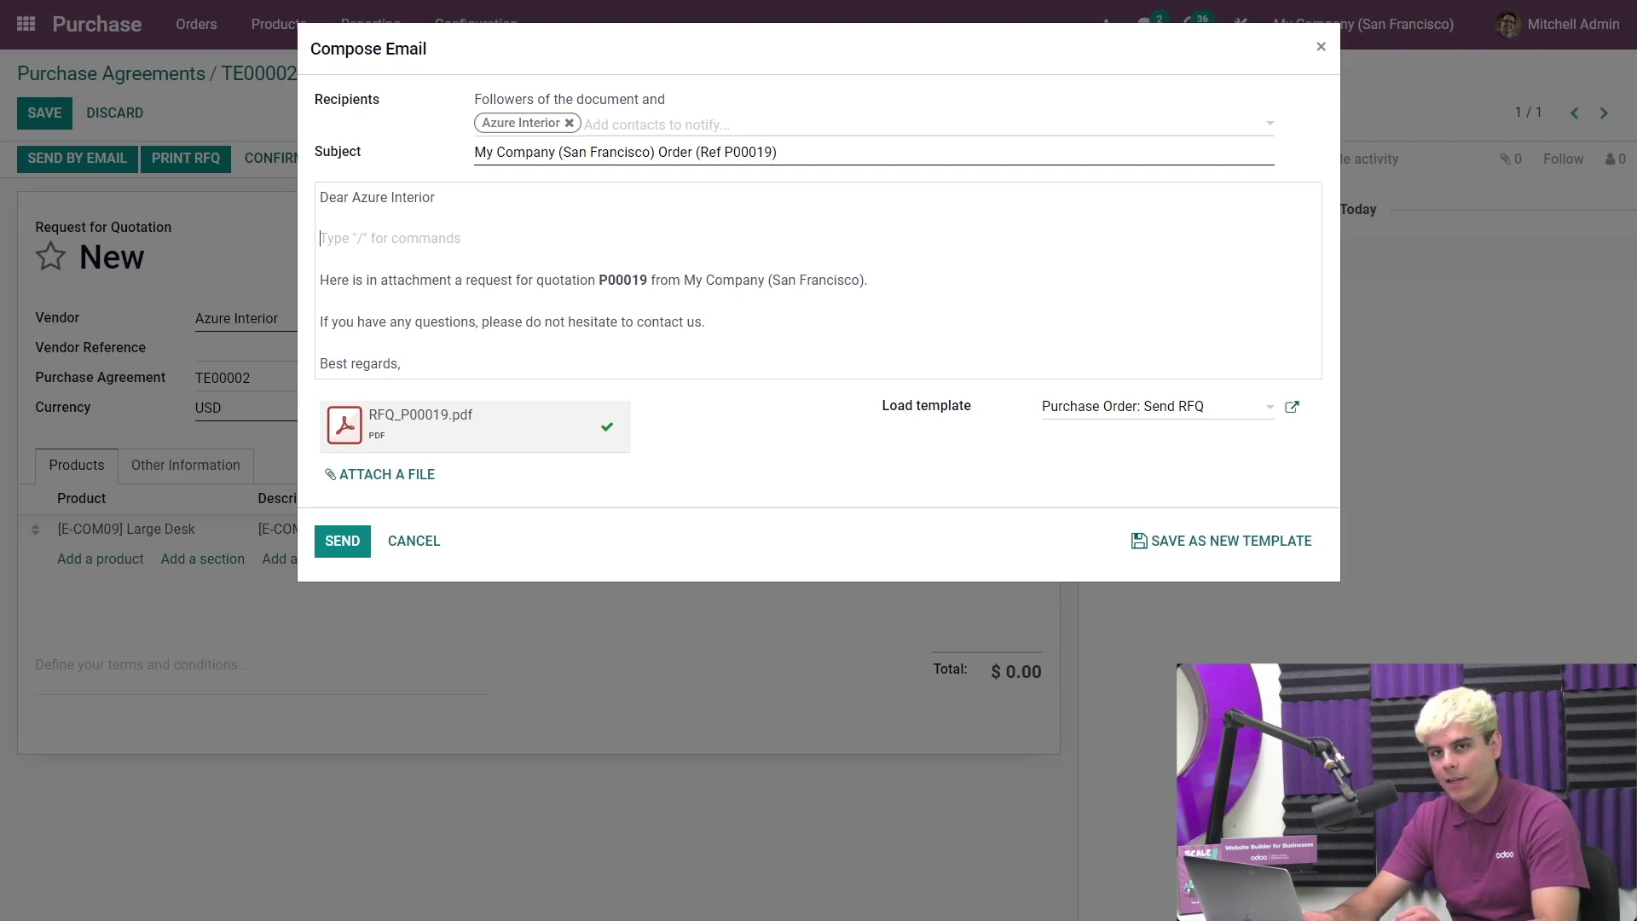
{"action": "type", "text": "Here is an invitation to participate in a call for tenders from My Company (San Francisco)"}
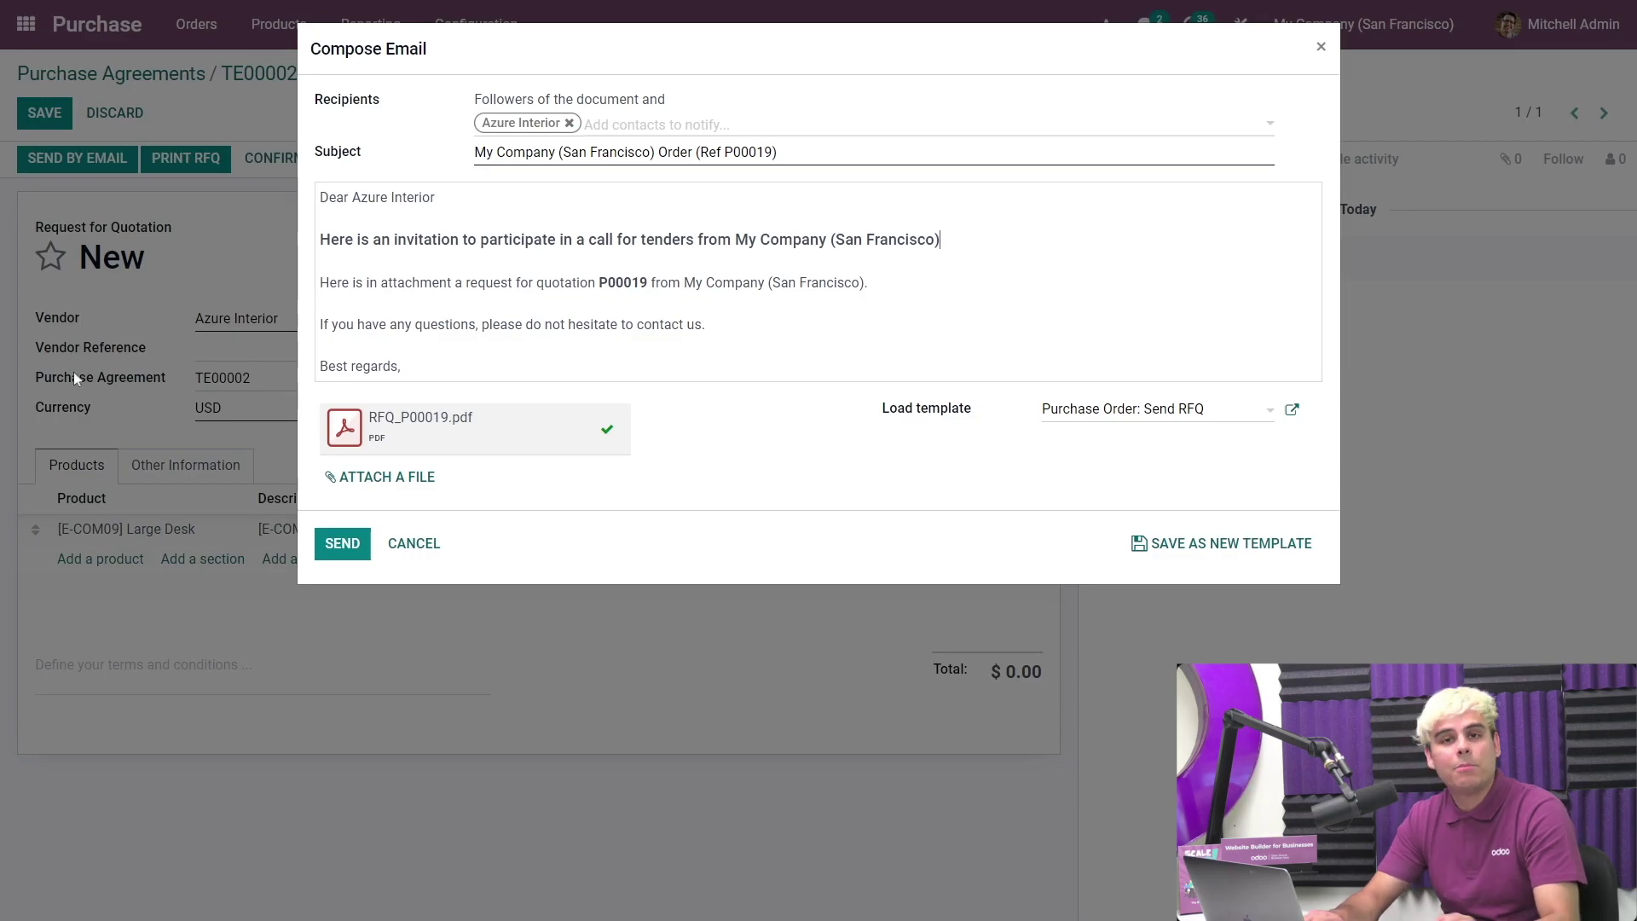
{"action": "left_click", "coordinate": [339, 545]}
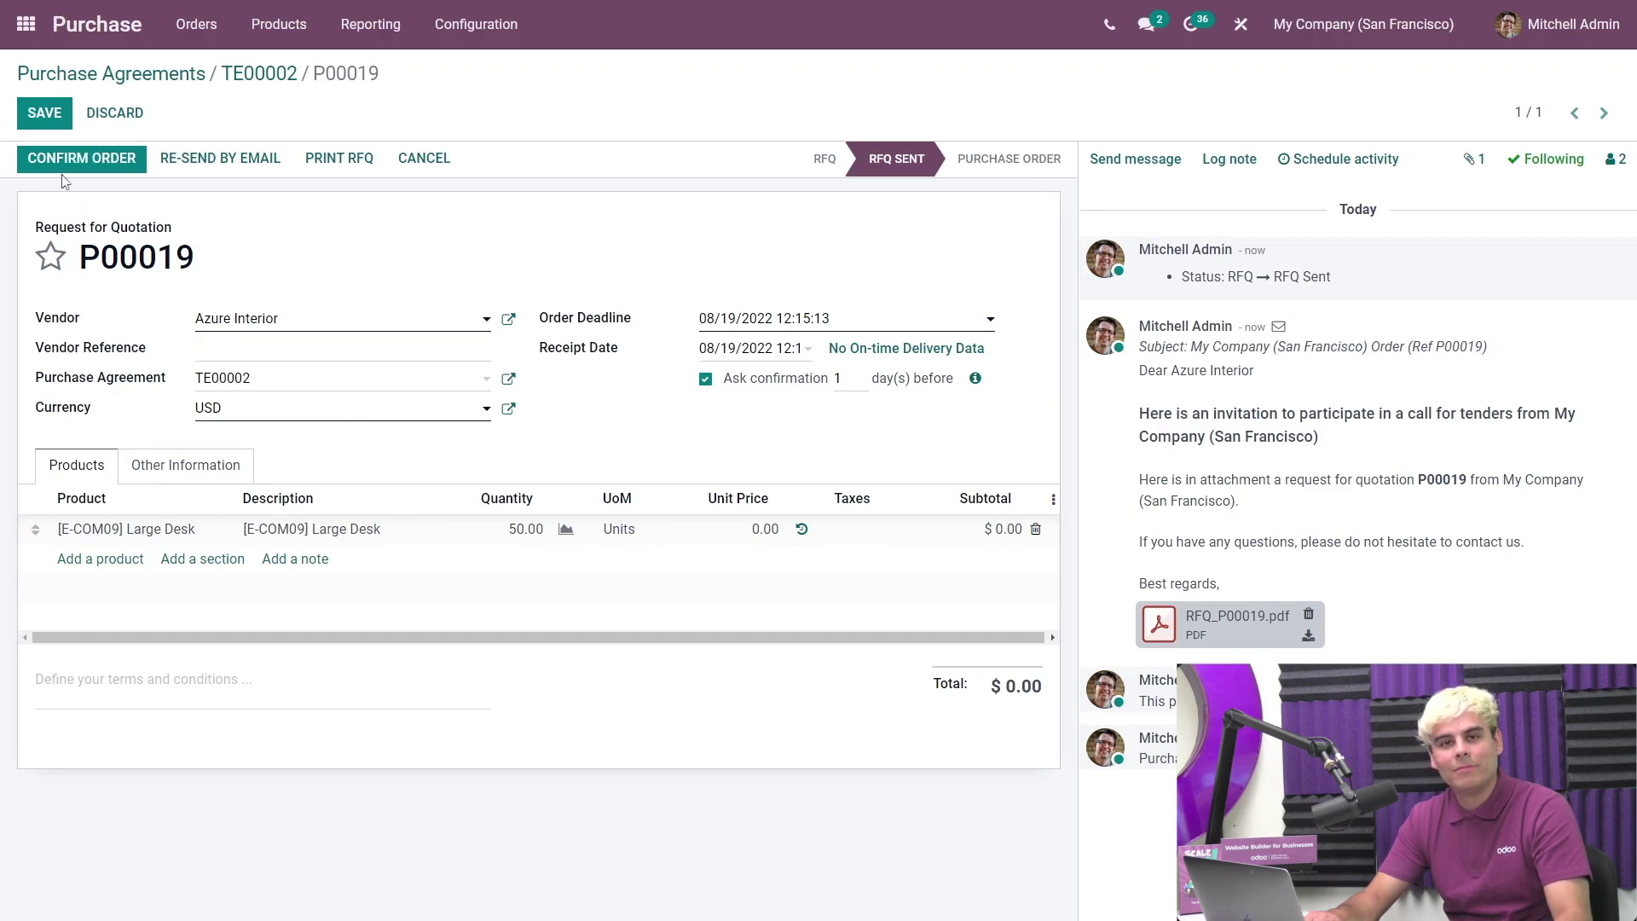
Save P00019, then start a second RFQ under TE00002 for vendor Wood Corner.
{"action": "left_click", "coordinate": [44, 114]}
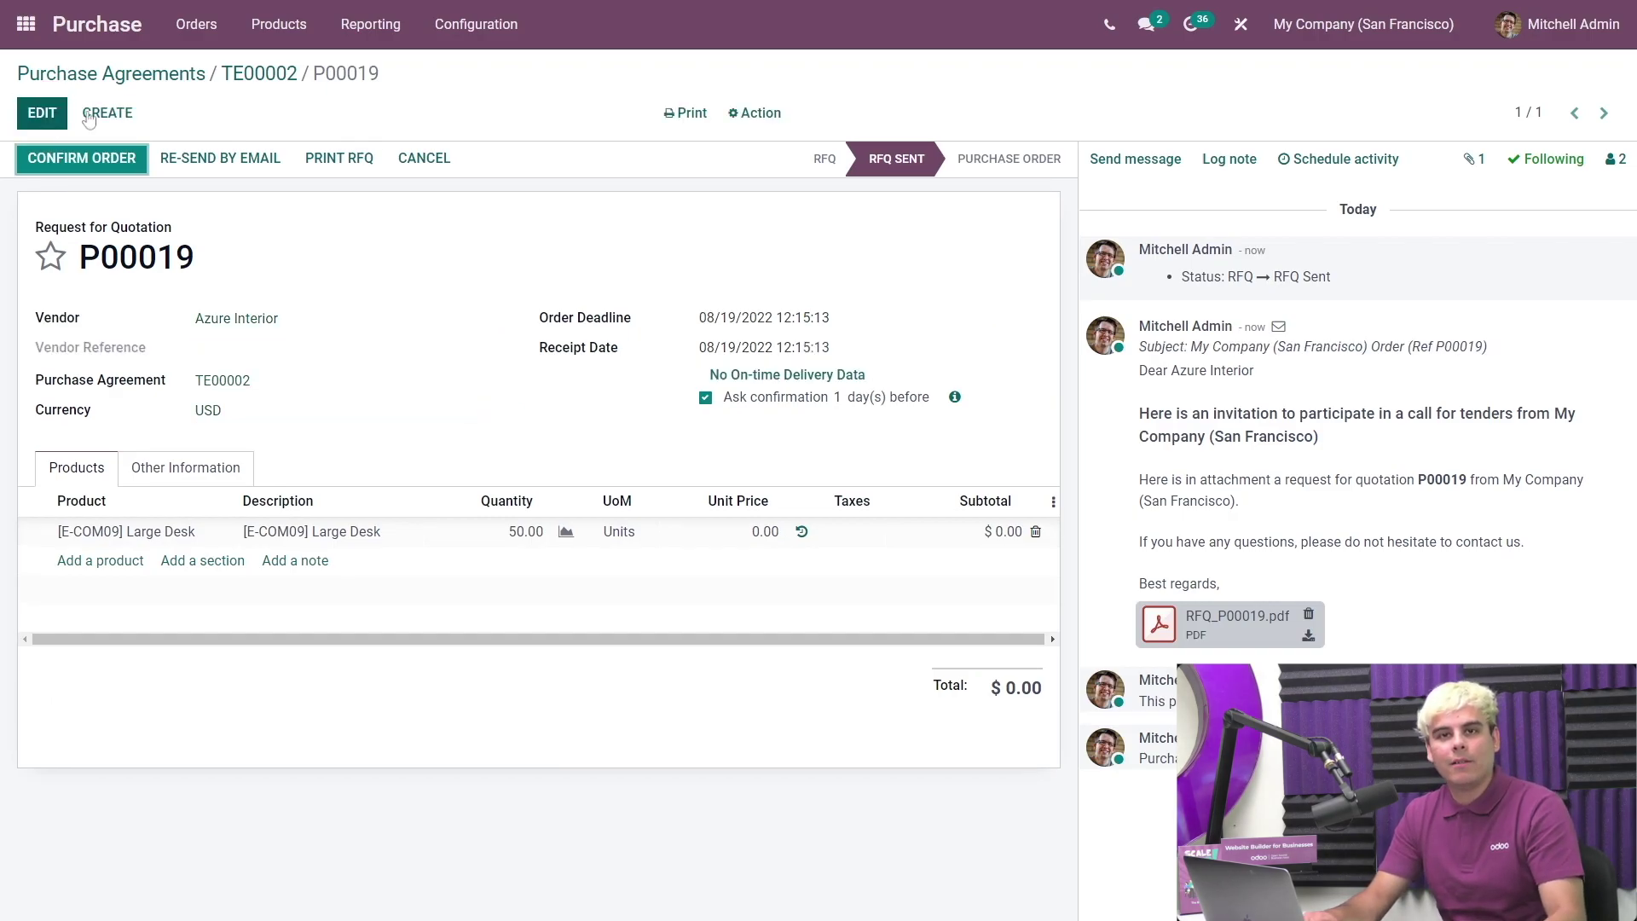
{"action": "left_click", "coordinate": [253, 79]}
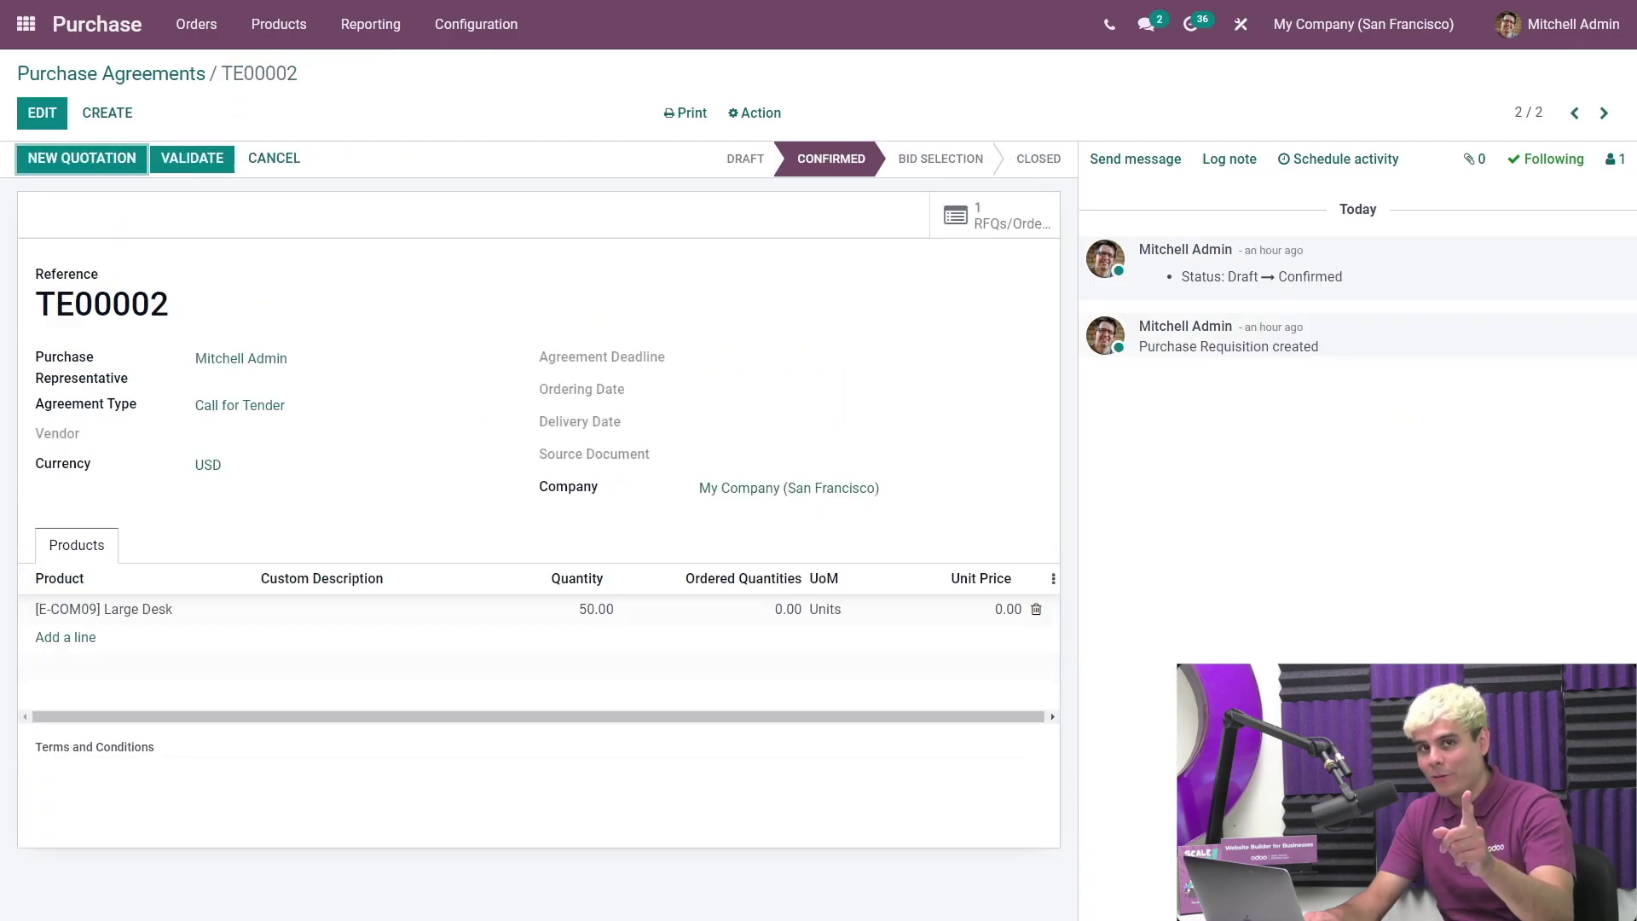
{"action": "left_click", "coordinate": [121, 159]}
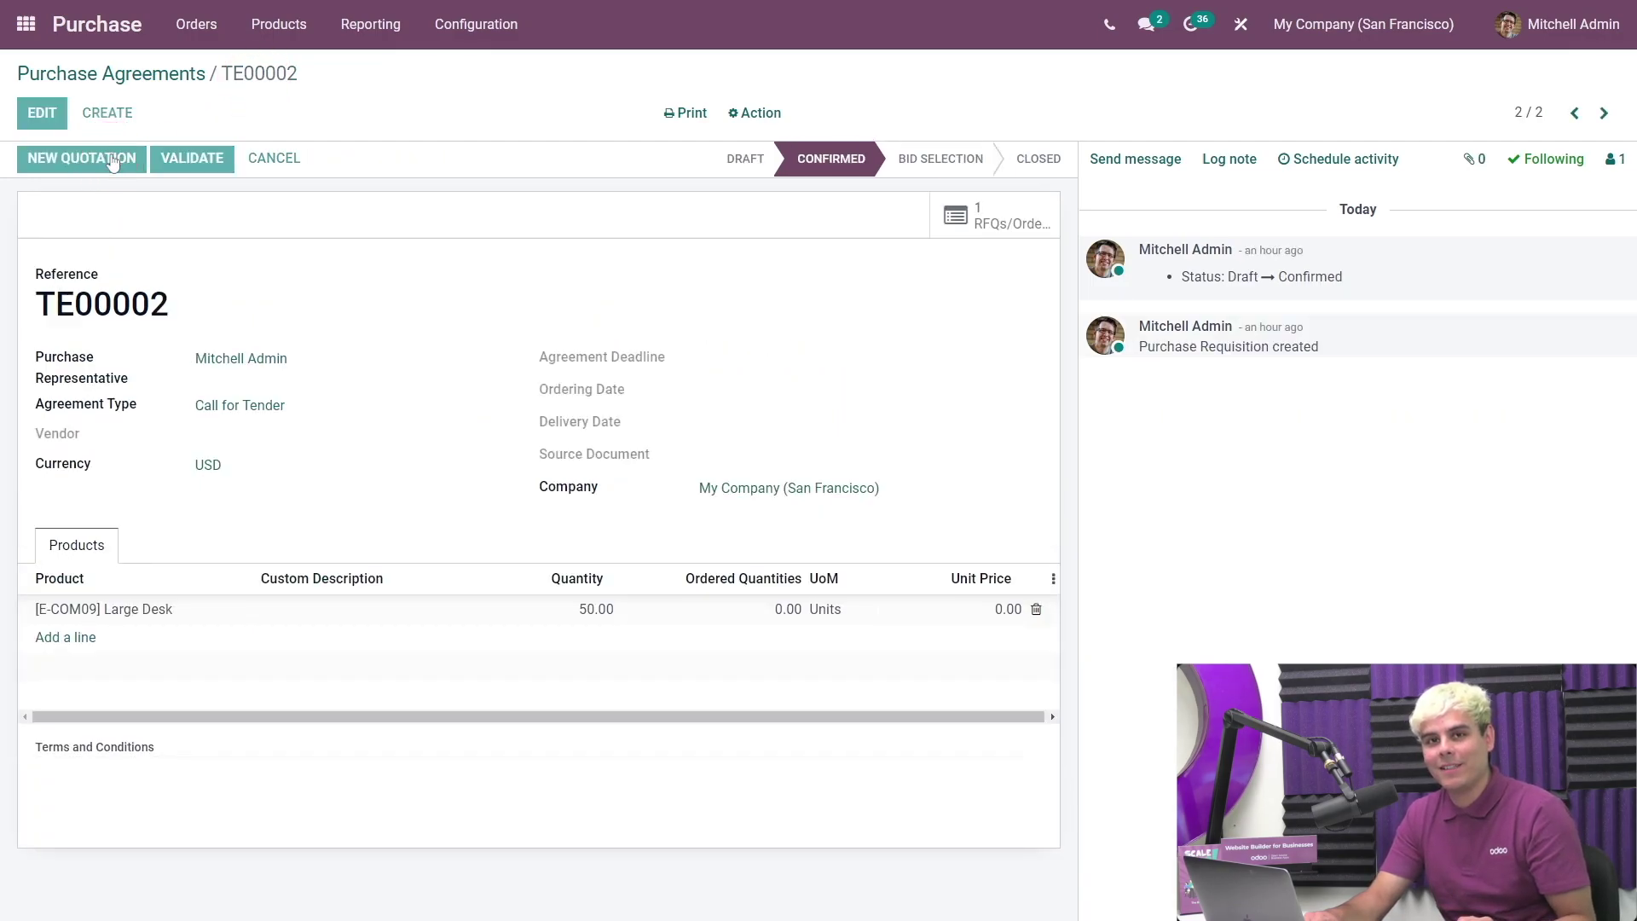
{"action": "left_click", "coordinate": [232, 325]}
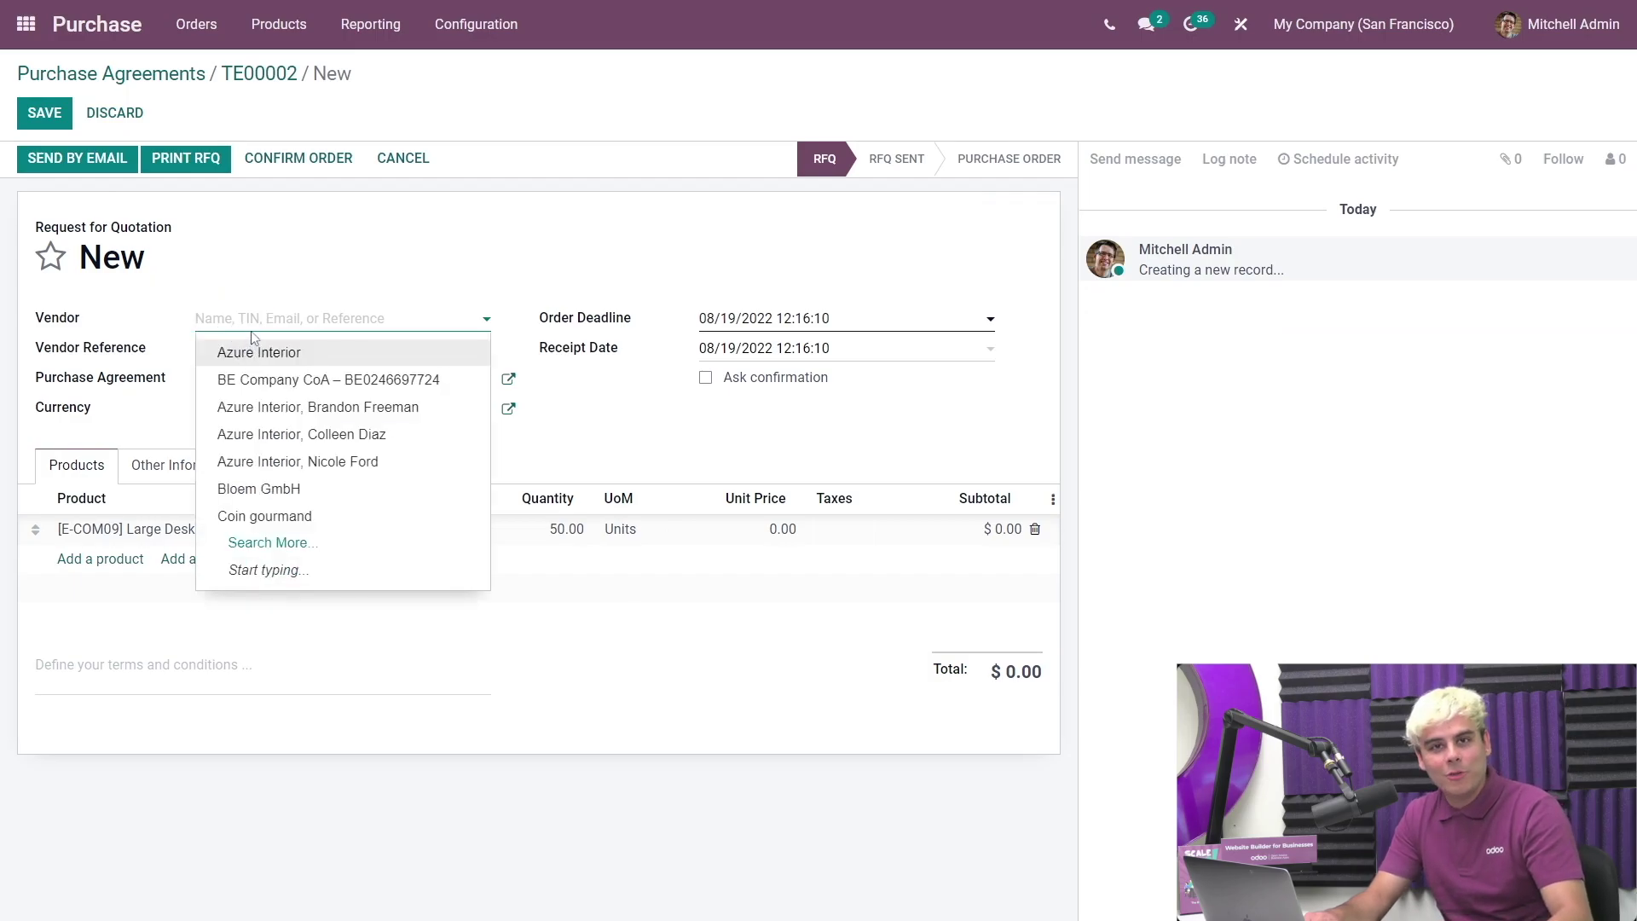
{"action": "type", "text": "woo"}
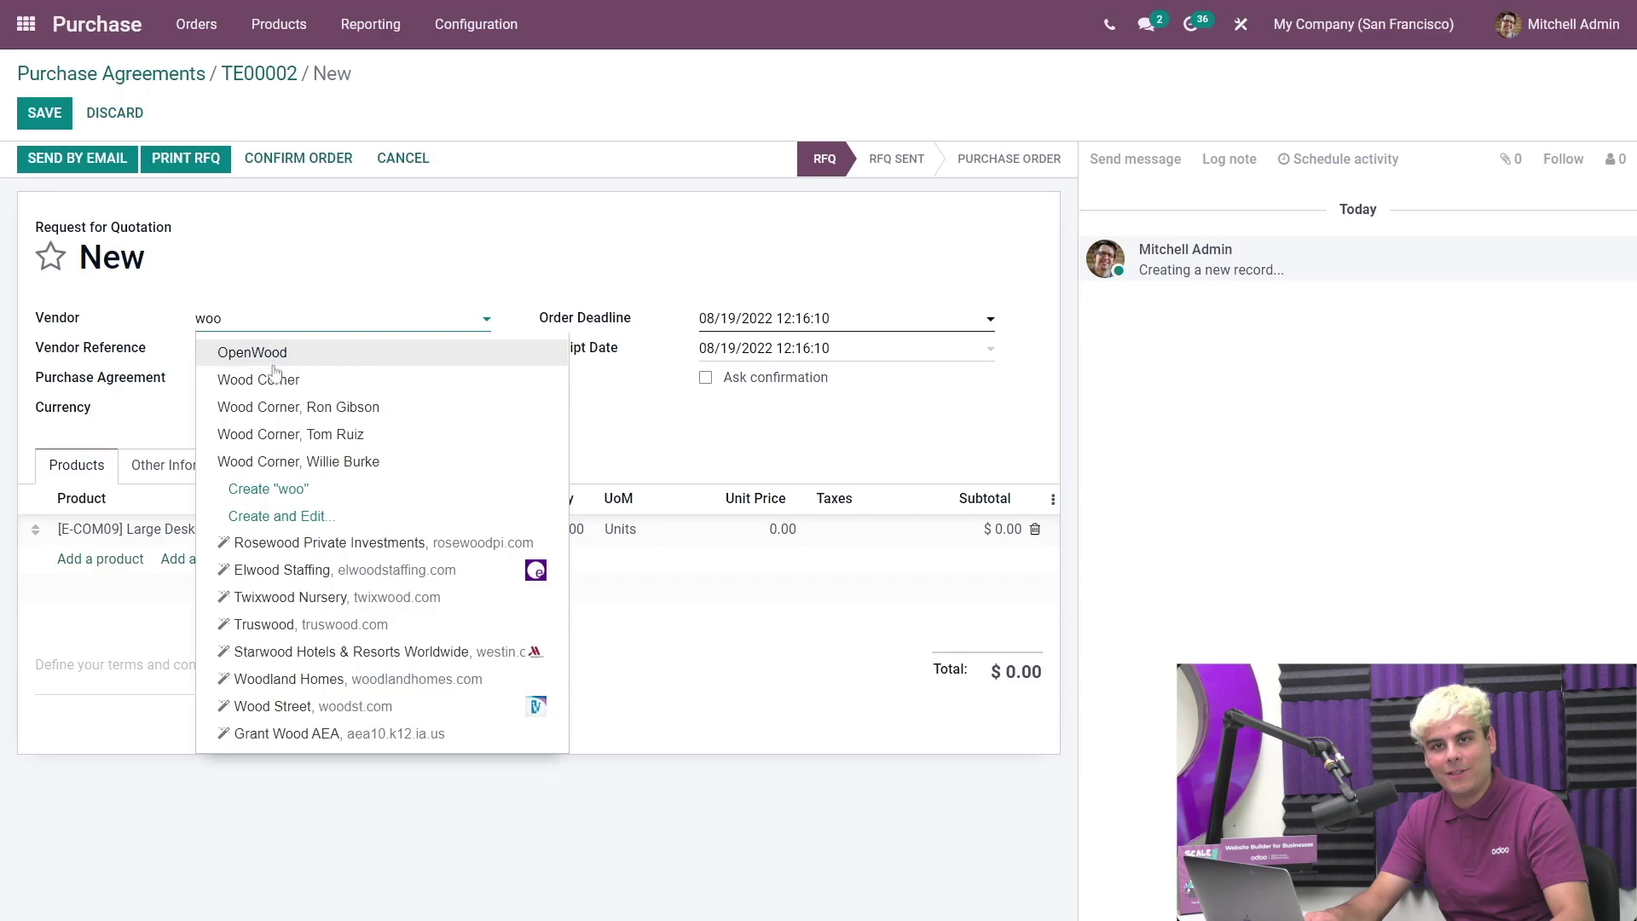
{"action": "left_click", "coordinate": [283, 386]}
Email Wood Corner's RFQ with the invitation line, save it as P00020, and return to TE00002.
{"action": "left_click", "coordinate": [82, 161]}
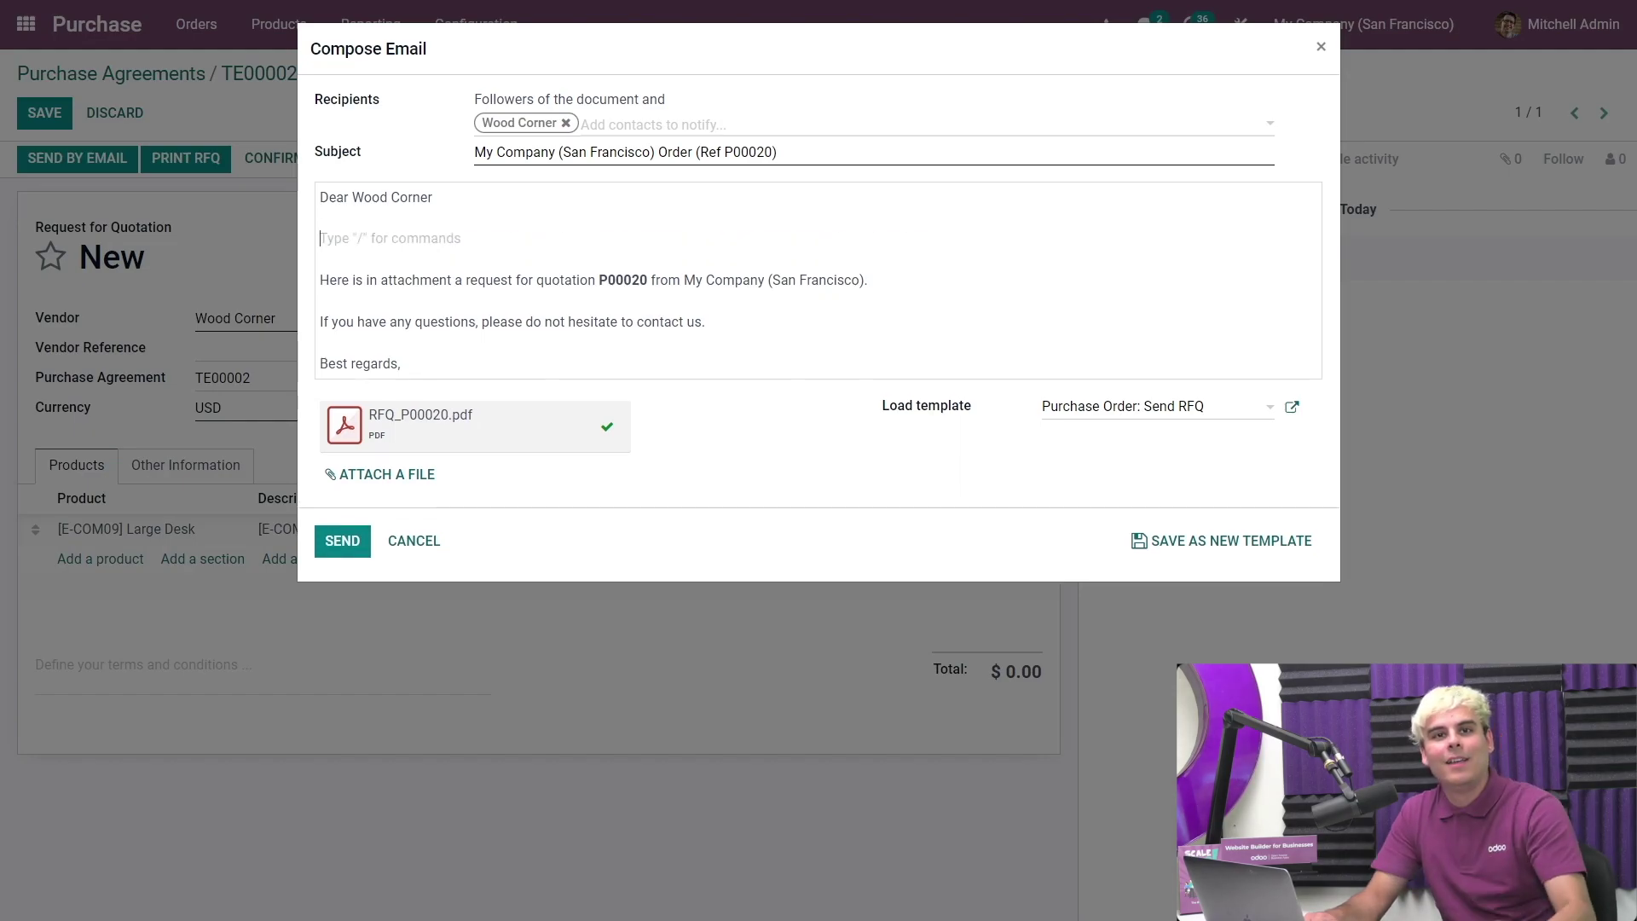
{"action": "type", "text": "Here is an invitation to participate in a call for tenders from My Company (San Francisco)"}
{"action": "left_click", "coordinate": [341, 543]}
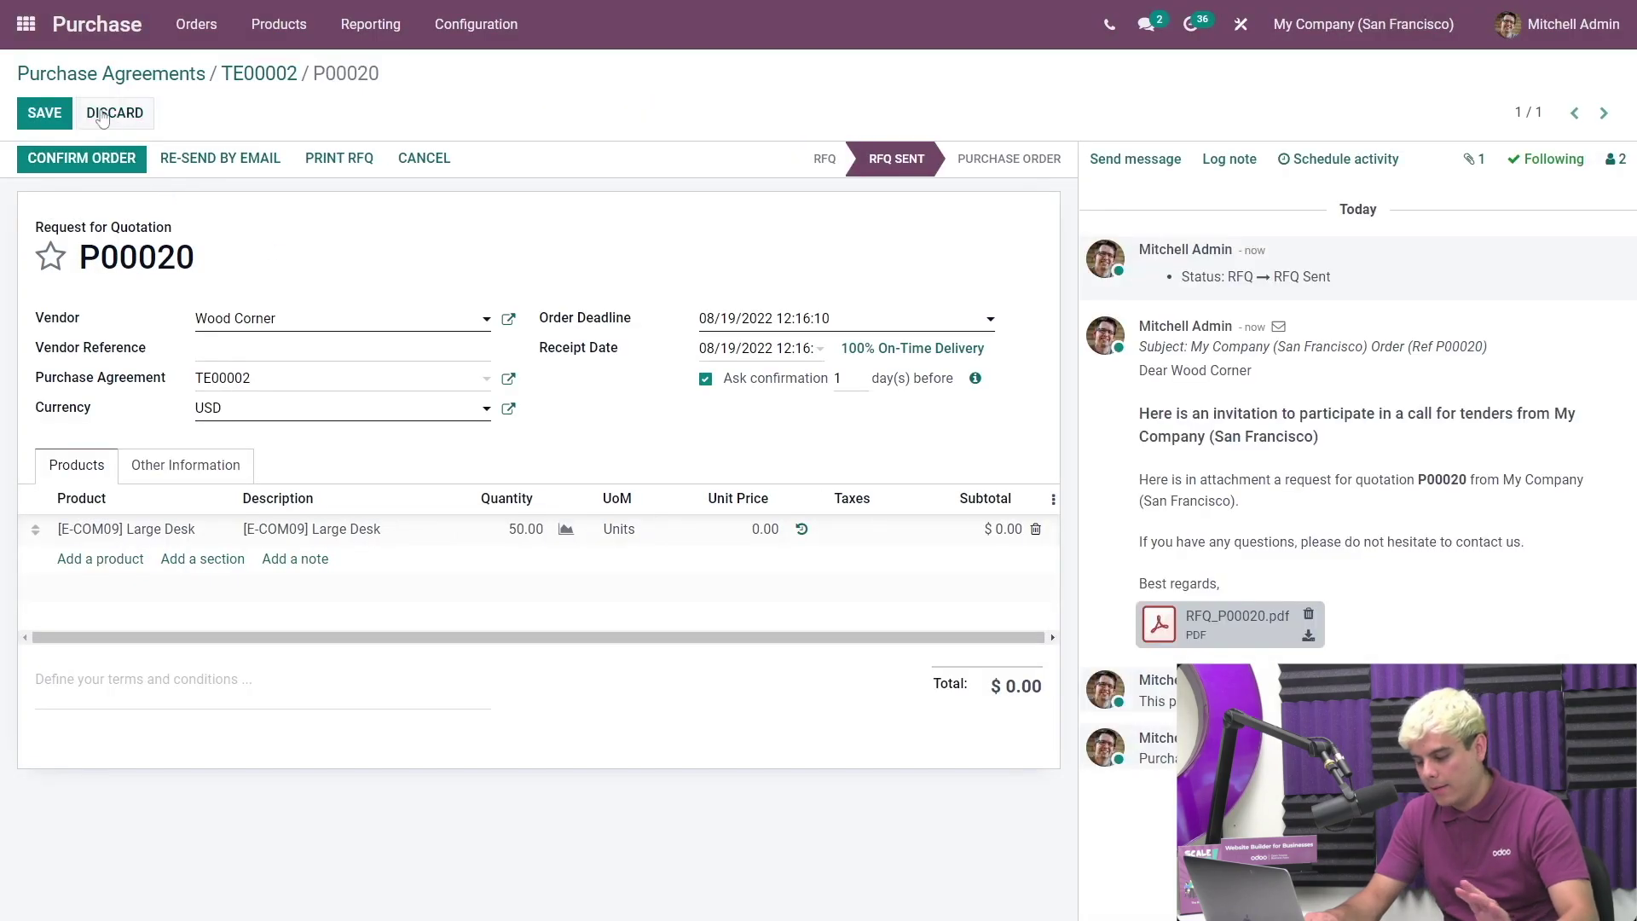
{"action": "left_click", "coordinate": [102, 117]}
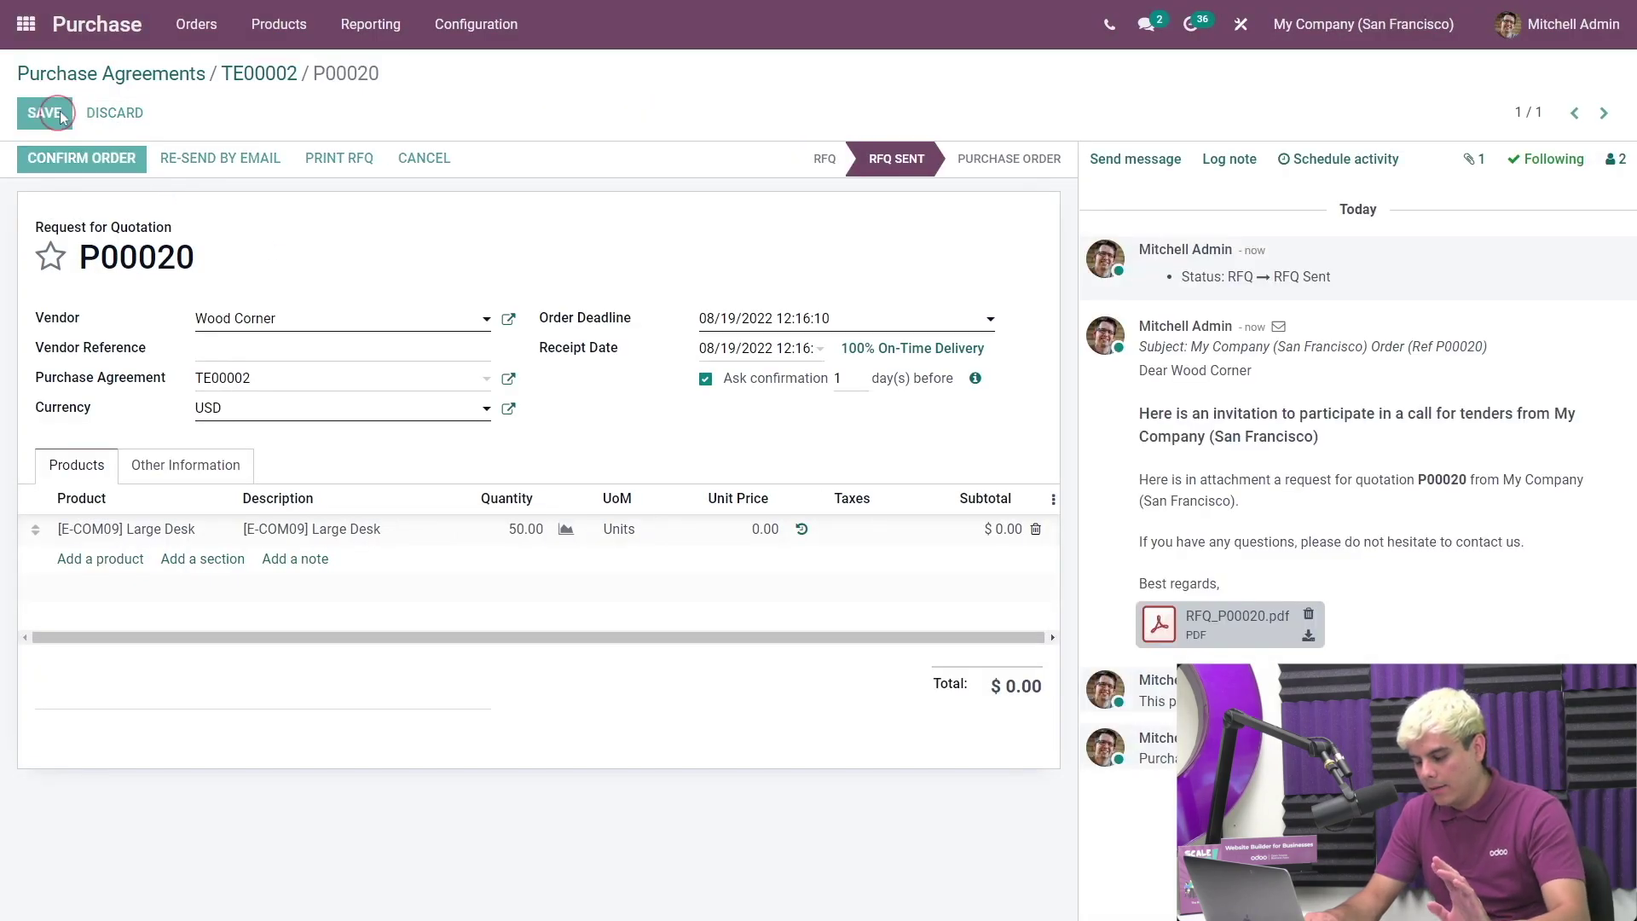
{"action": "left_click", "coordinate": [260, 75]}
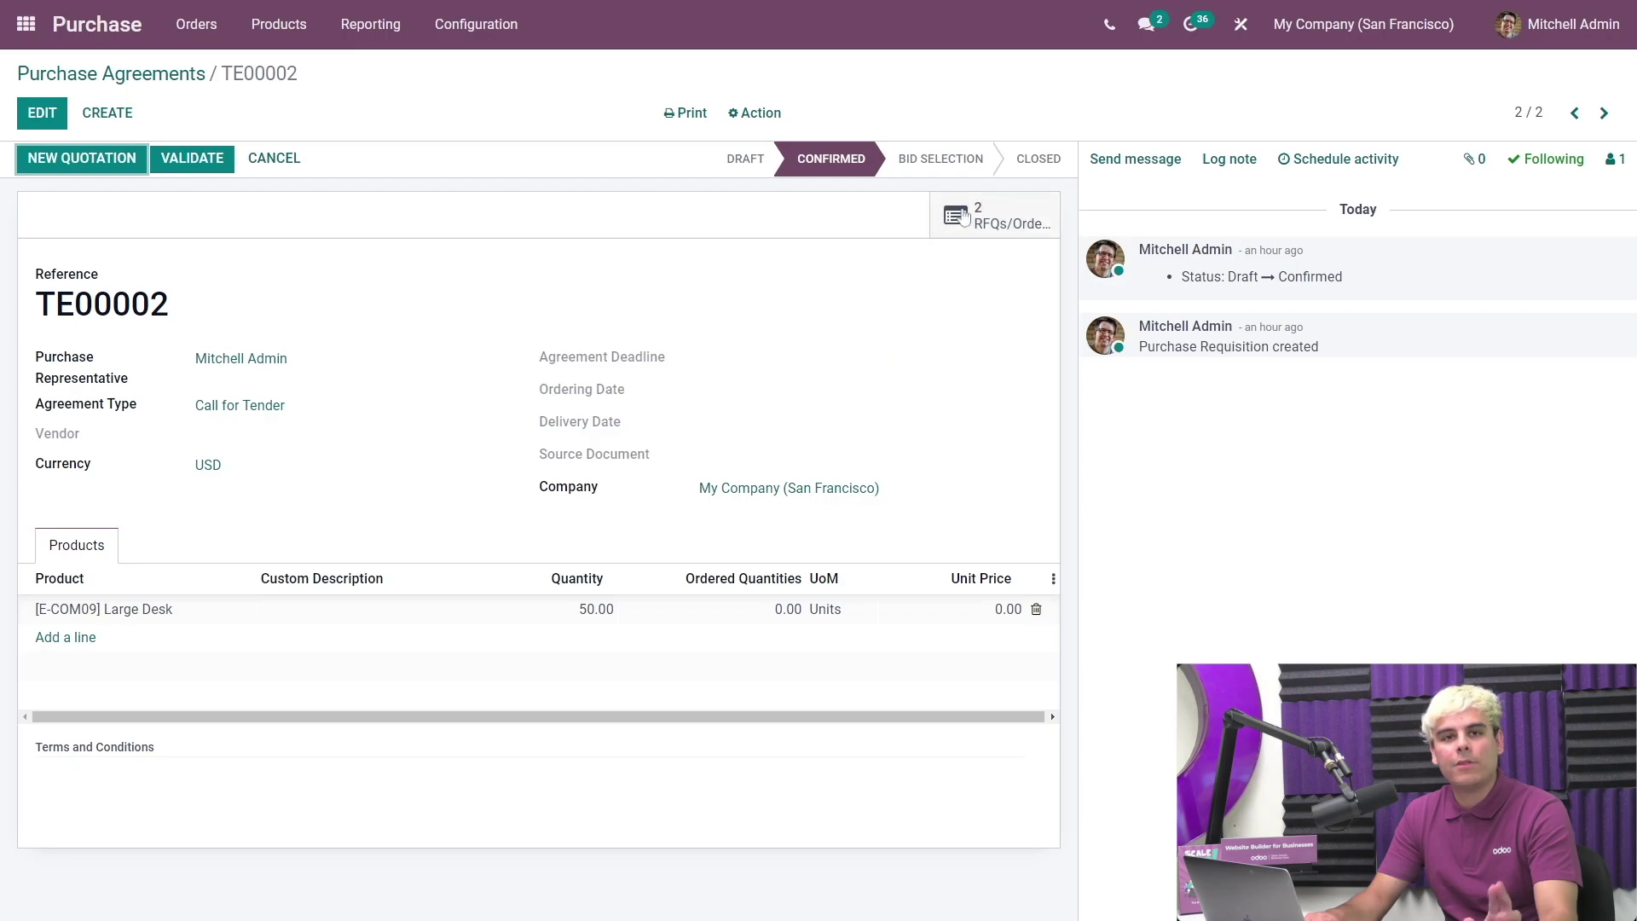
Set the Large Desk unit price on Azure Interior's RFQ P00019 to 1100, totalling $55,000.00.
{"action": "left_click", "coordinate": [993, 215]}
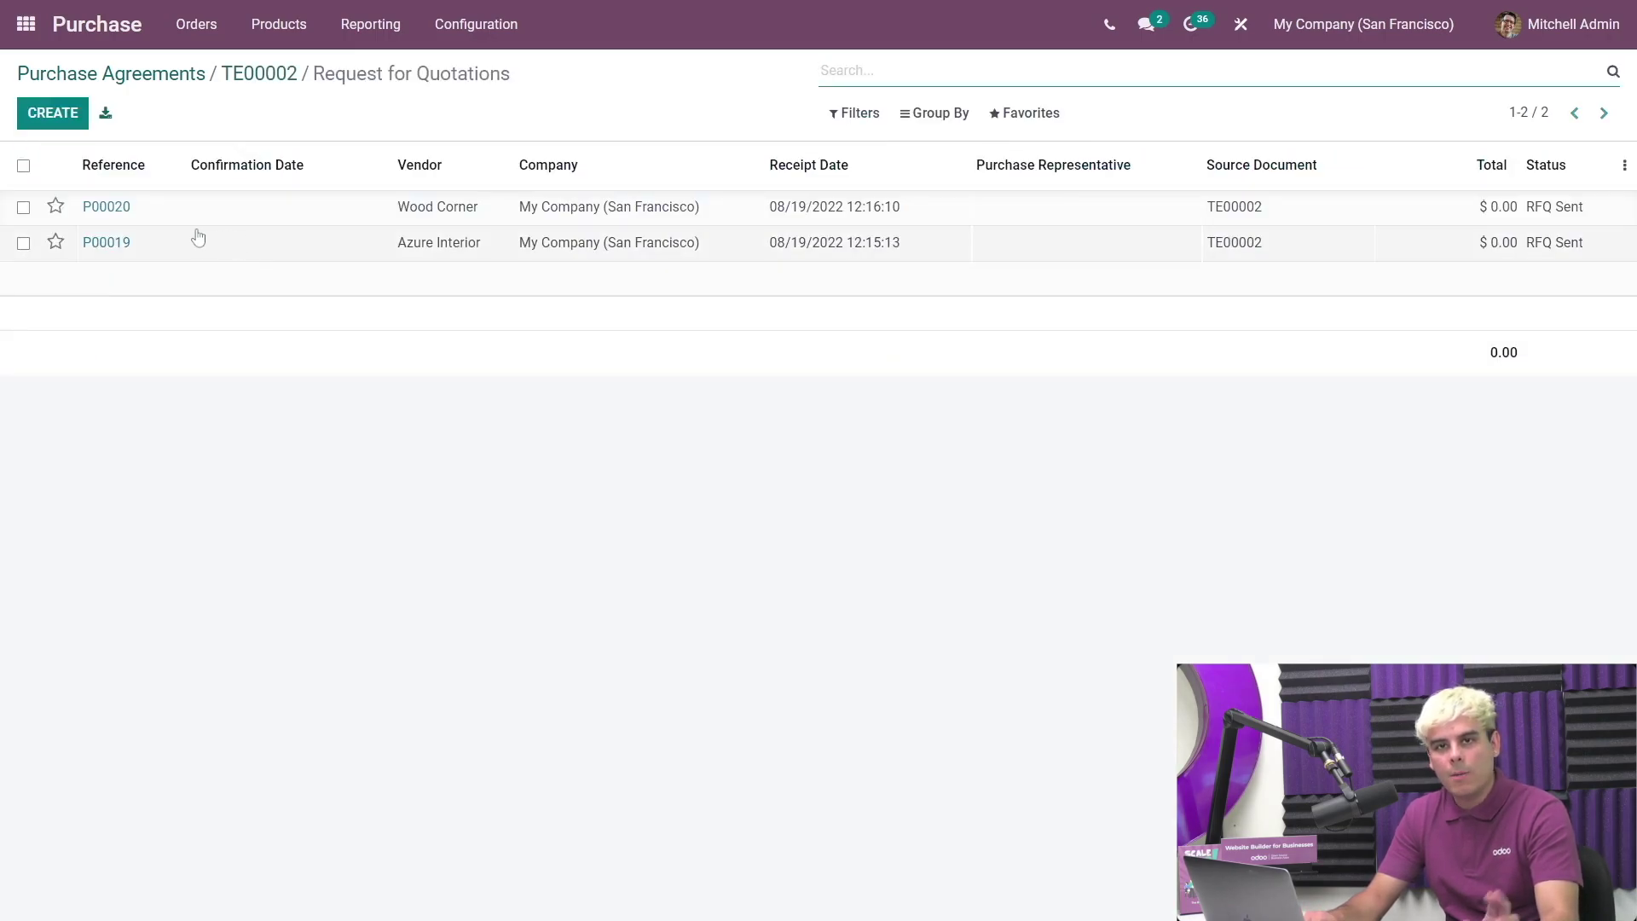
{"action": "left_click", "coordinate": [198, 239]}
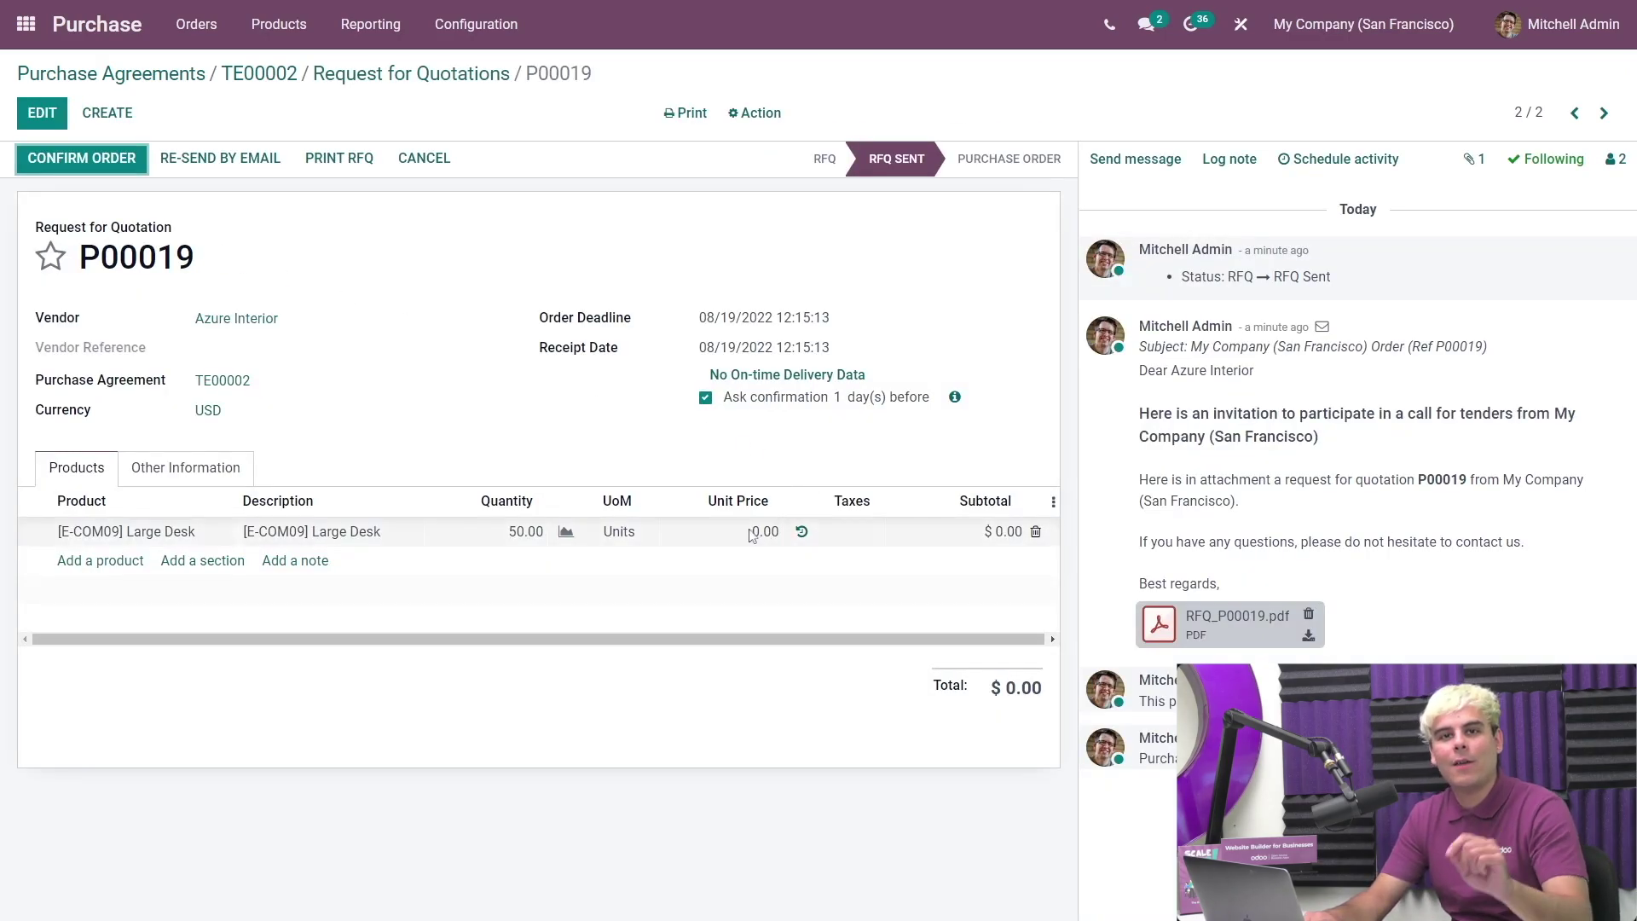
{"action": "left_click", "coordinate": [36, 117]}
{"action": "left_click", "coordinate": [765, 530]}
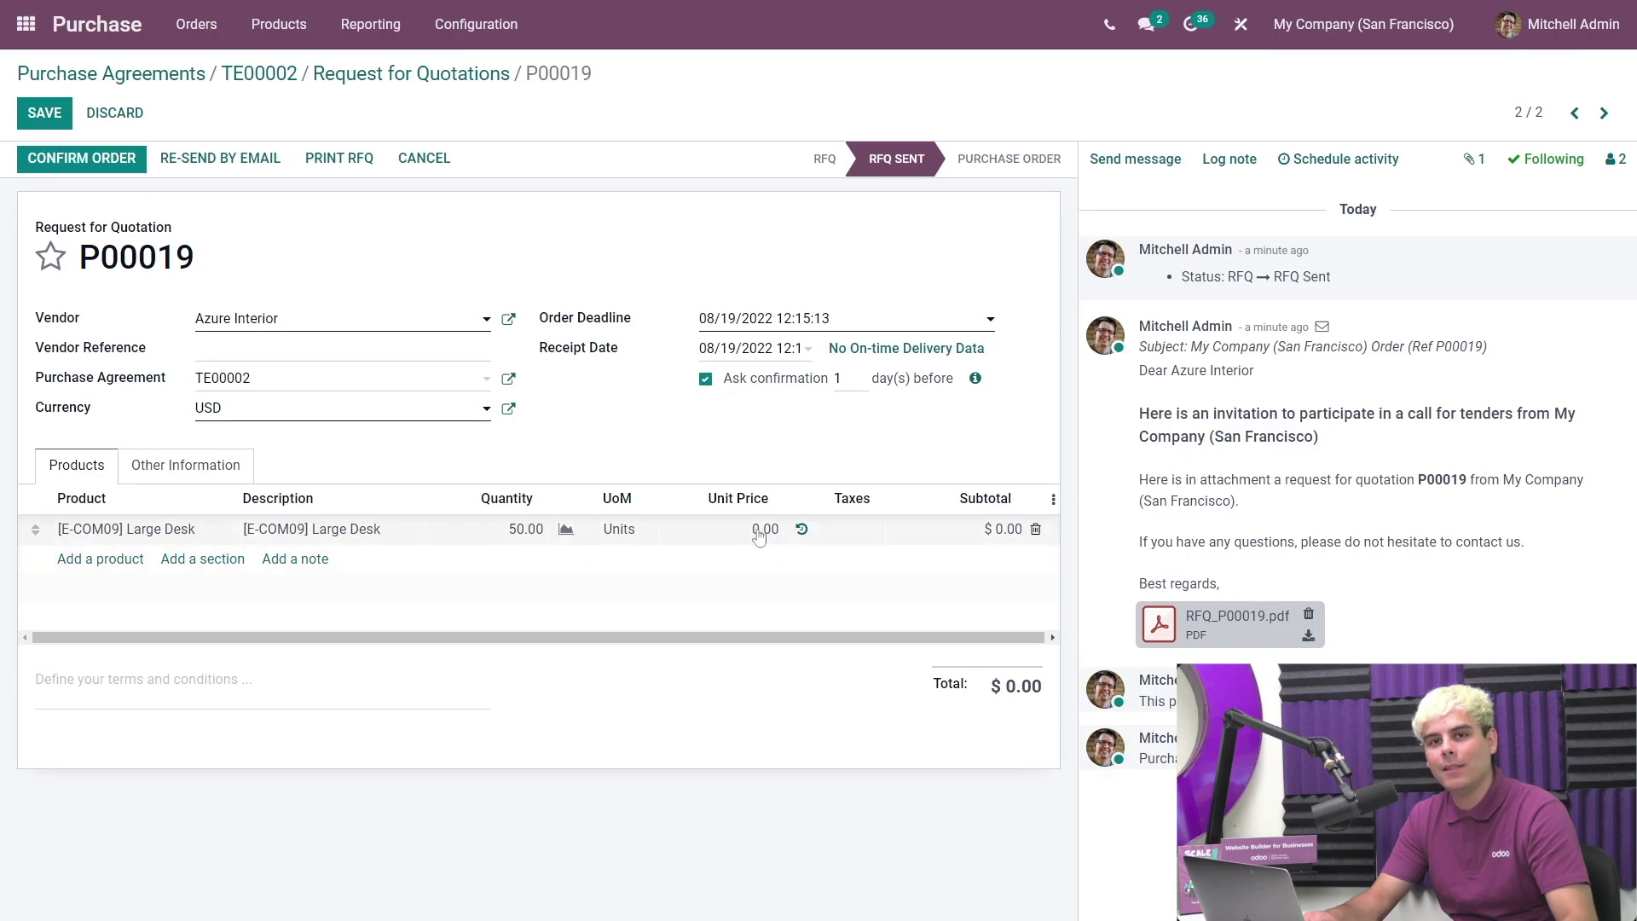
{"action": "type", "text": "1100"}
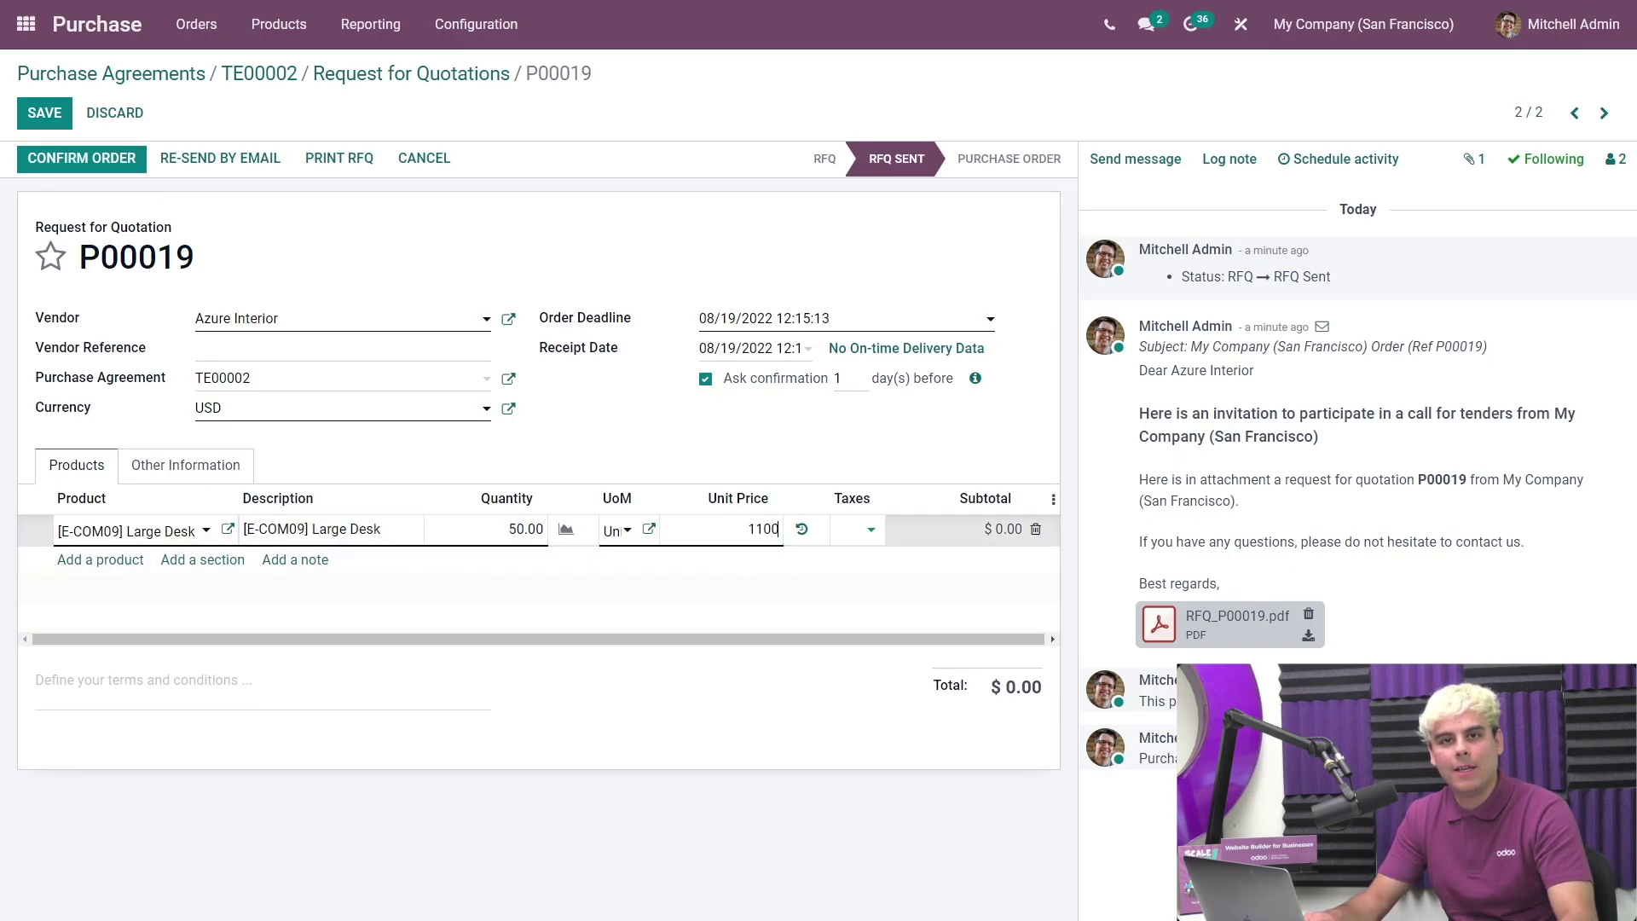
{"action": "left_click", "coordinate": [47, 116]}
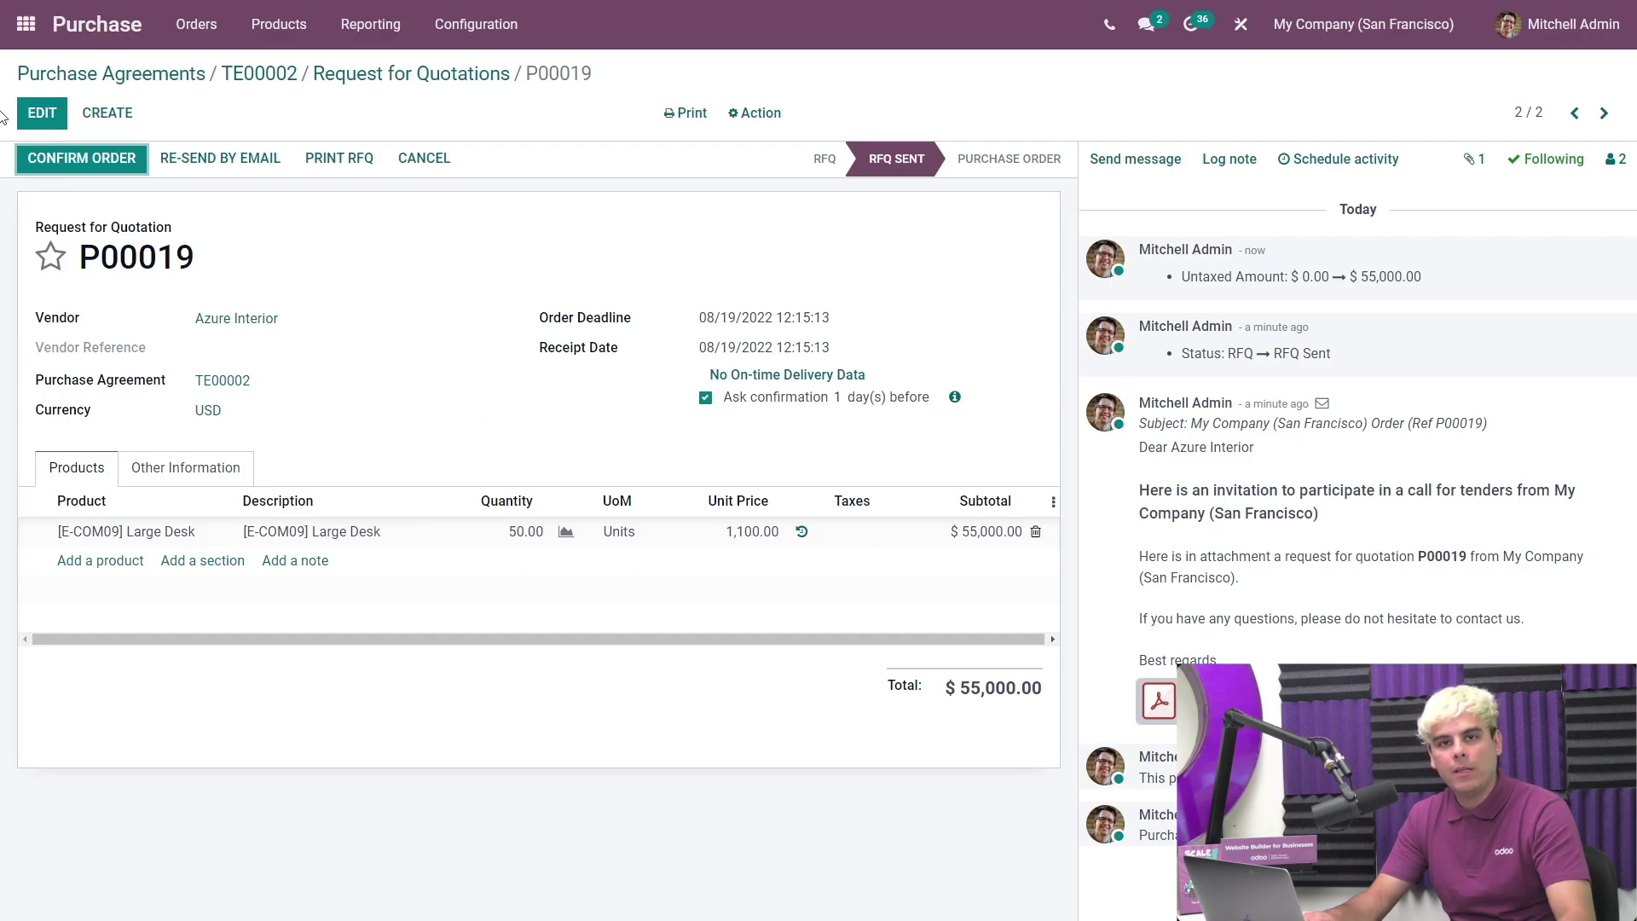
Set the Large Desk unit price on Wood Corner's RFQ P00020 to 1200, totalling $60,000.00.
{"action": "left_click", "coordinate": [394, 83]}
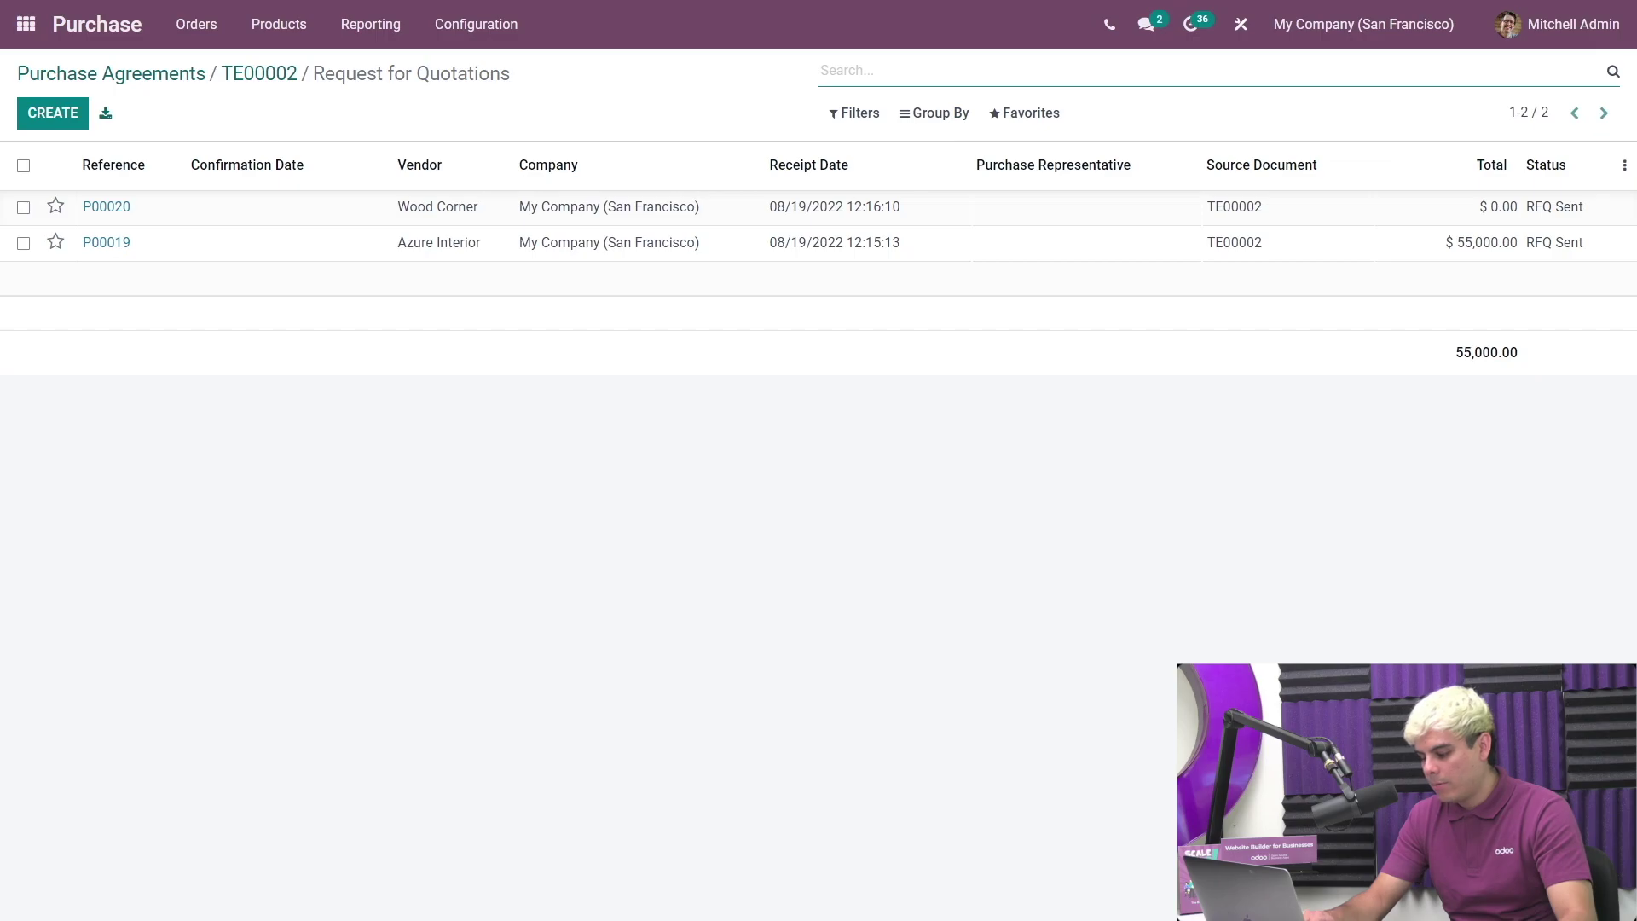
{"action": "left_click", "coordinate": [259, 208]}
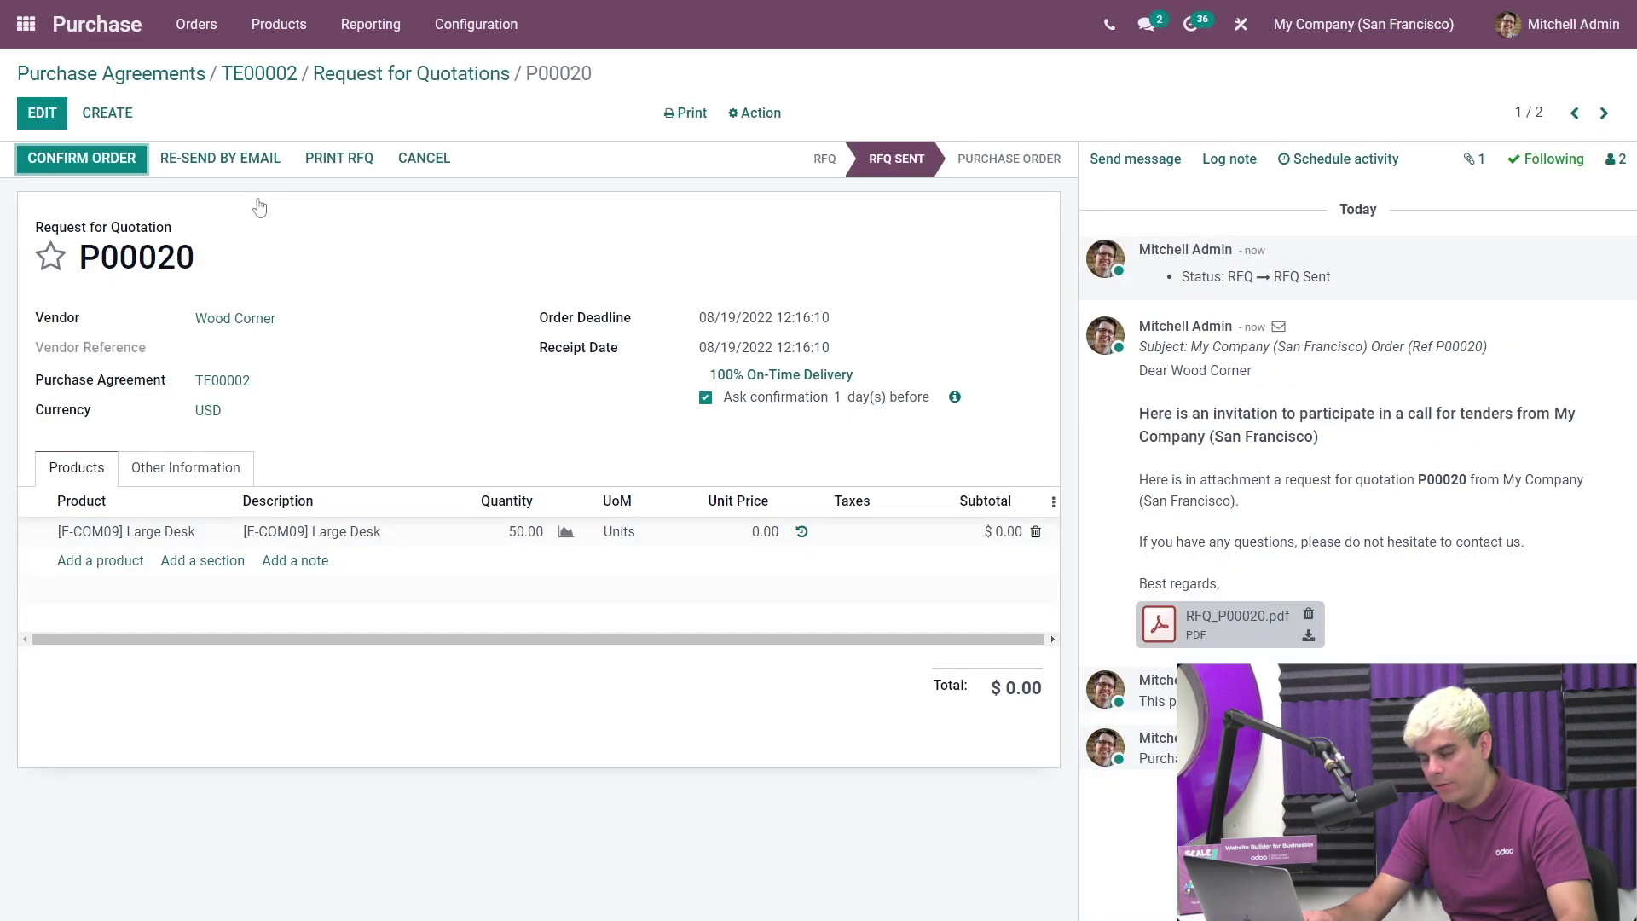
{"action": "left_click", "coordinate": [765, 531]}
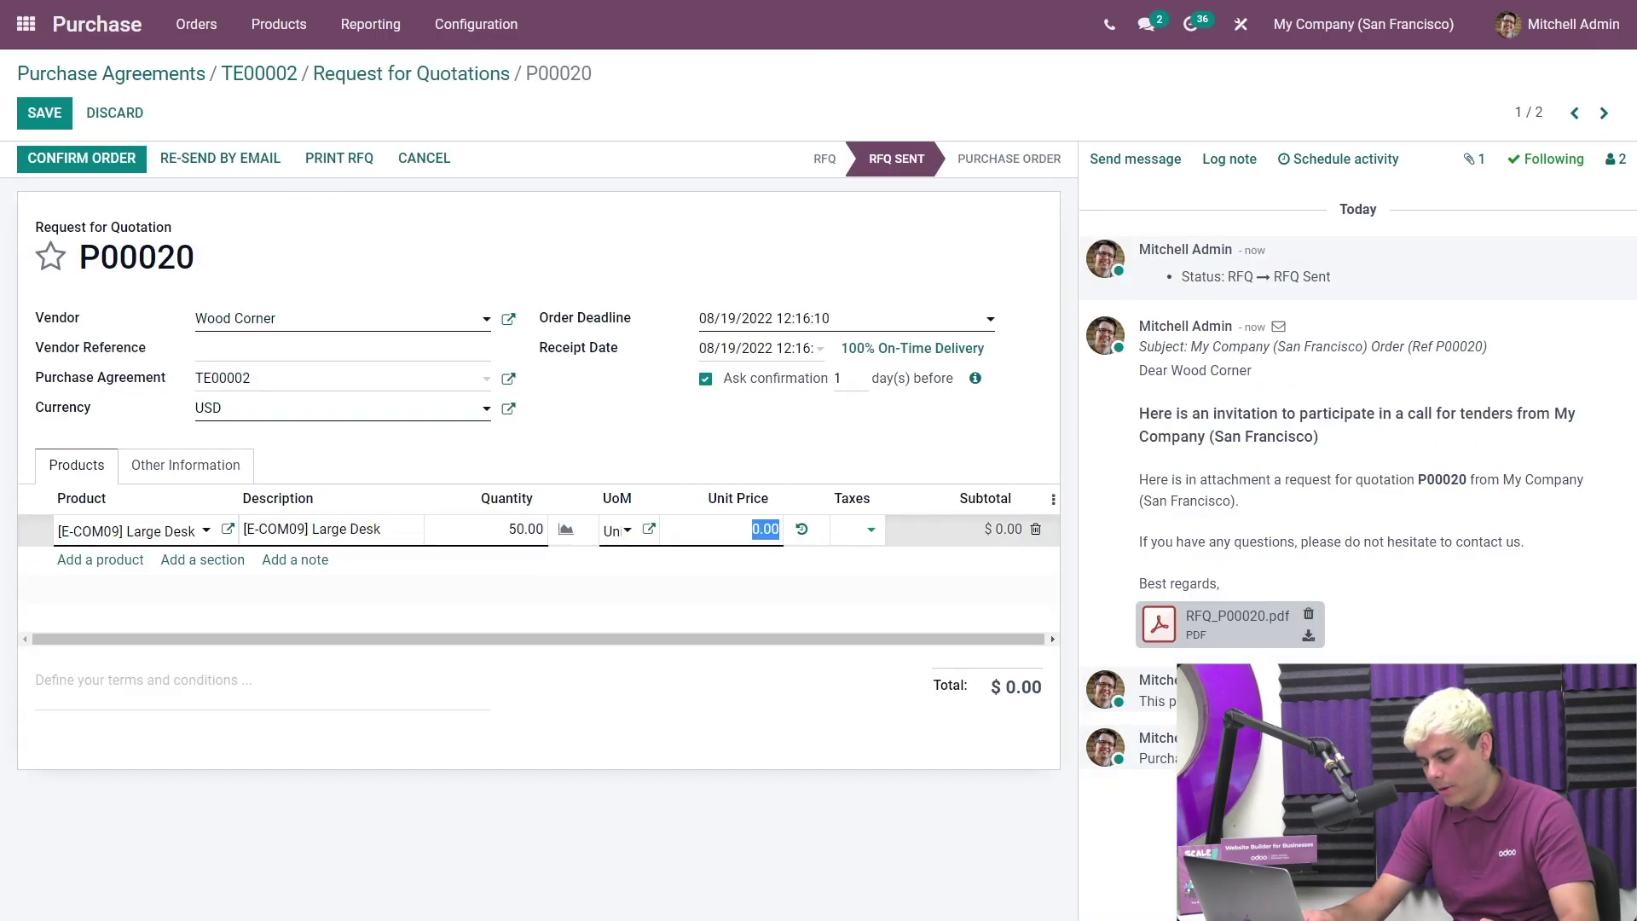
{"action": "type", "text": "1200"}
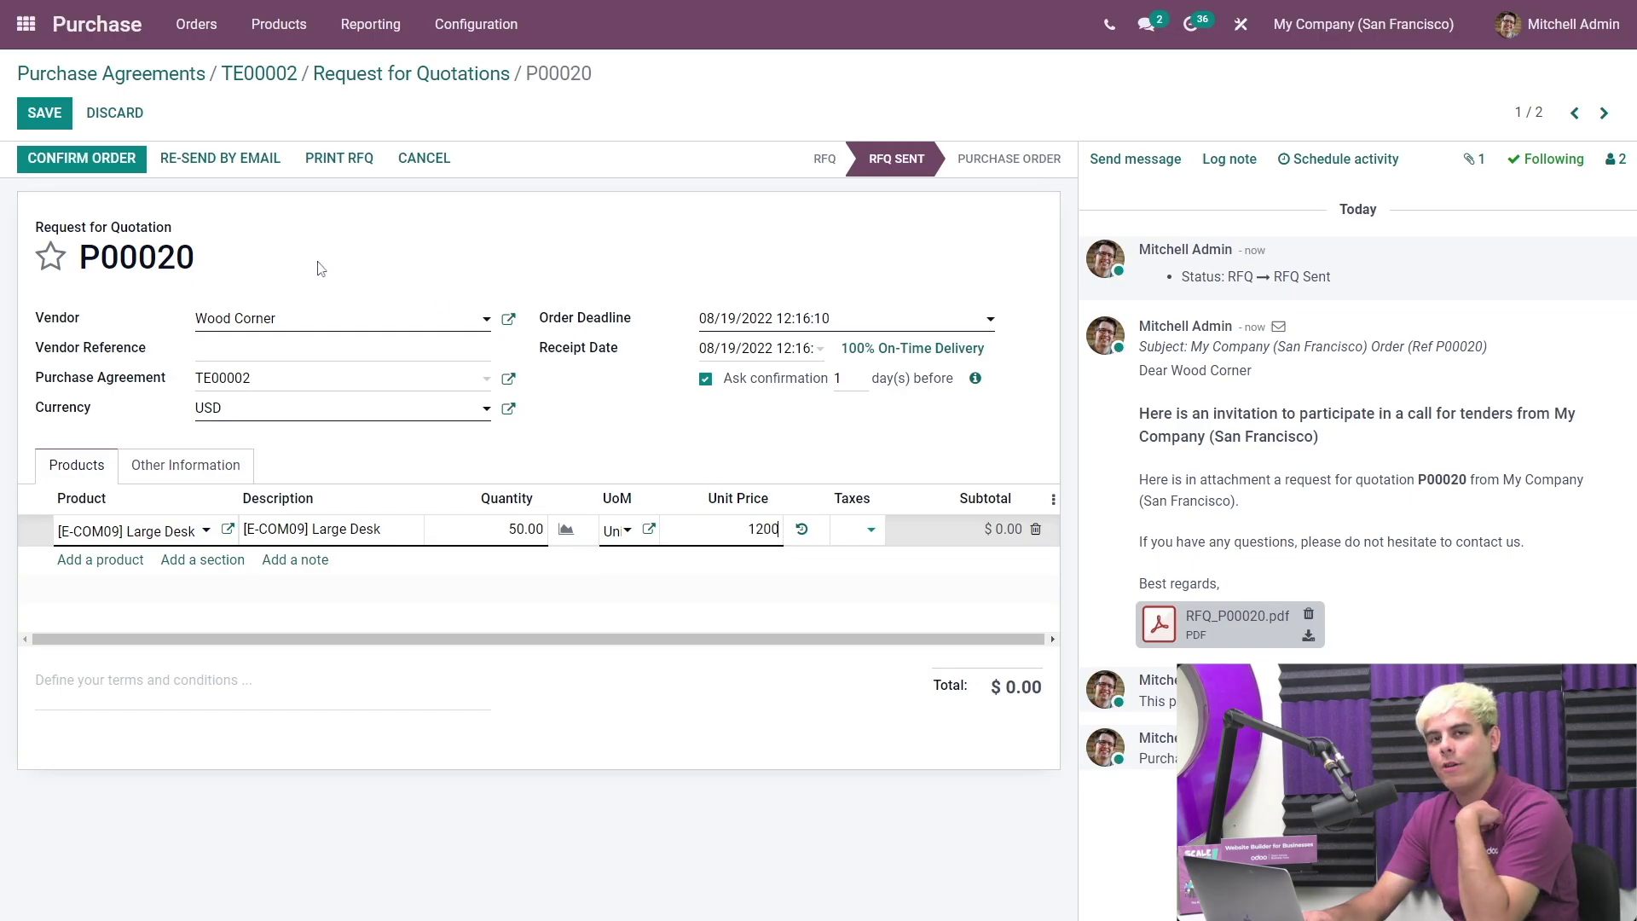
{"action": "left_click", "coordinate": [43, 113]}
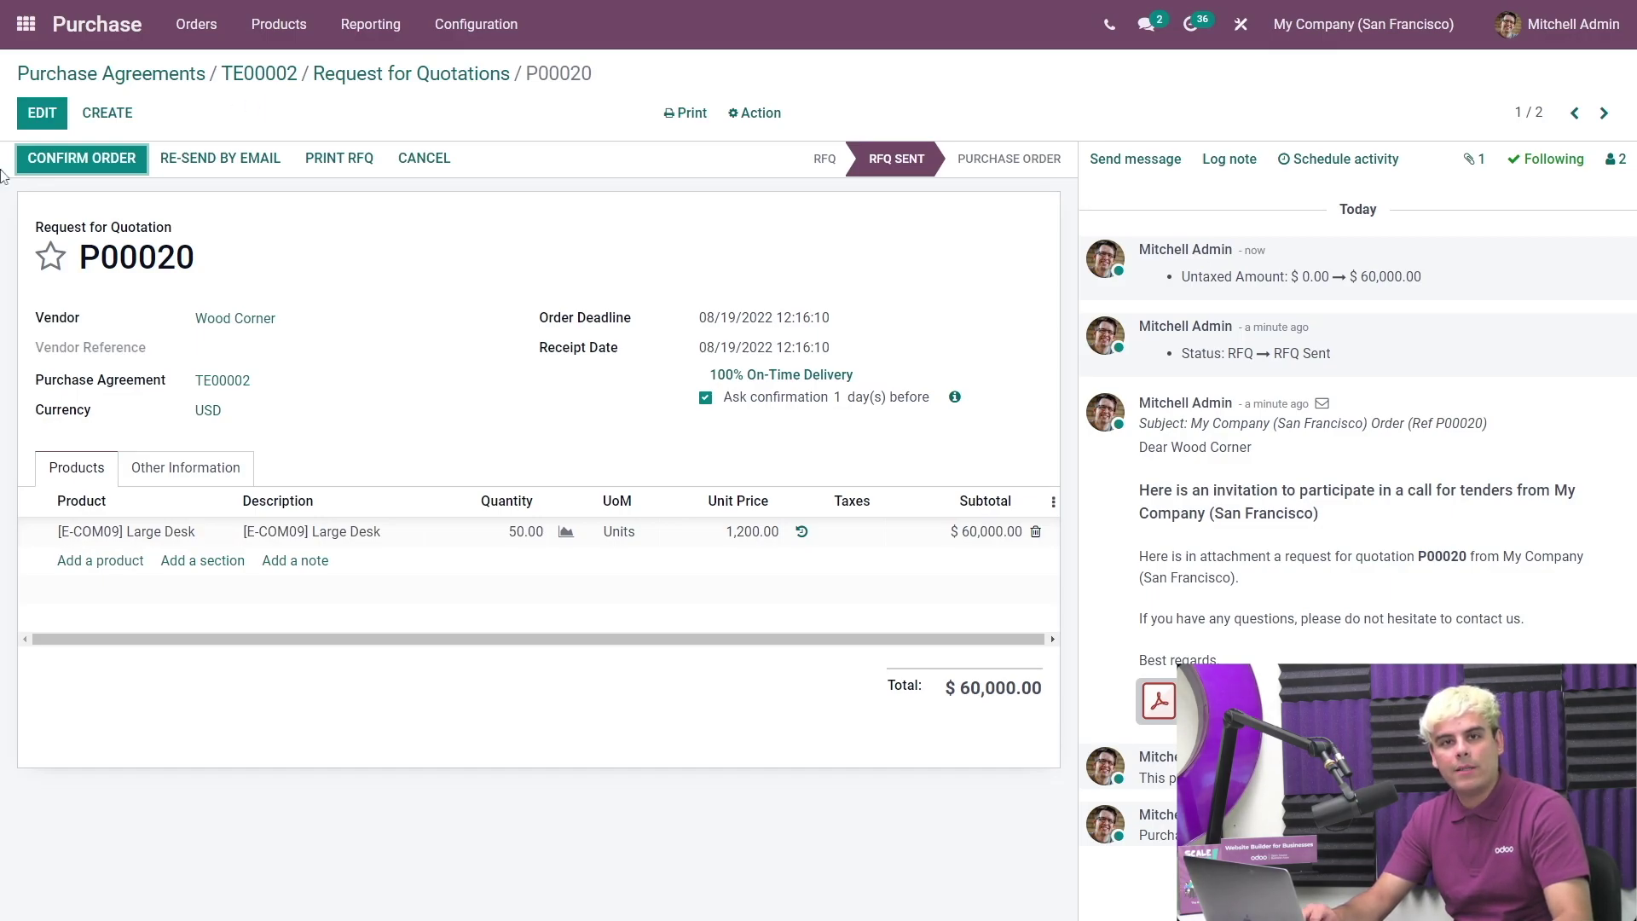
{"action": "left_click", "coordinate": [329, 79]}
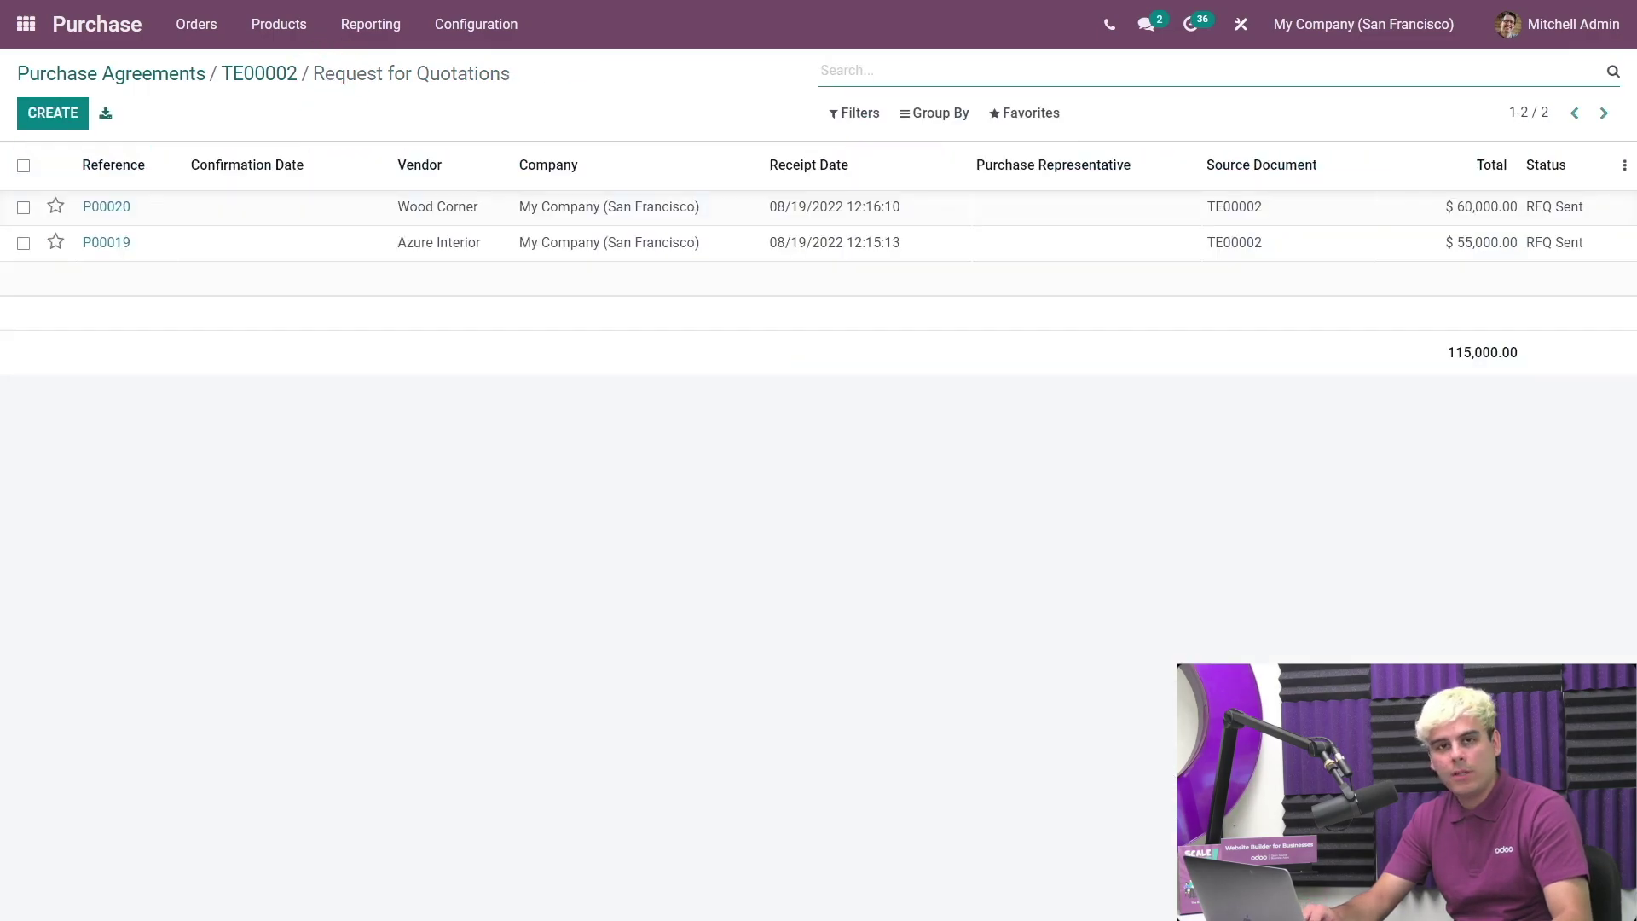
Validate TE00002 into Bid Selection and list its two RFQs totalling 115,000.00.
{"action": "left_click", "coordinate": [277, 75]}
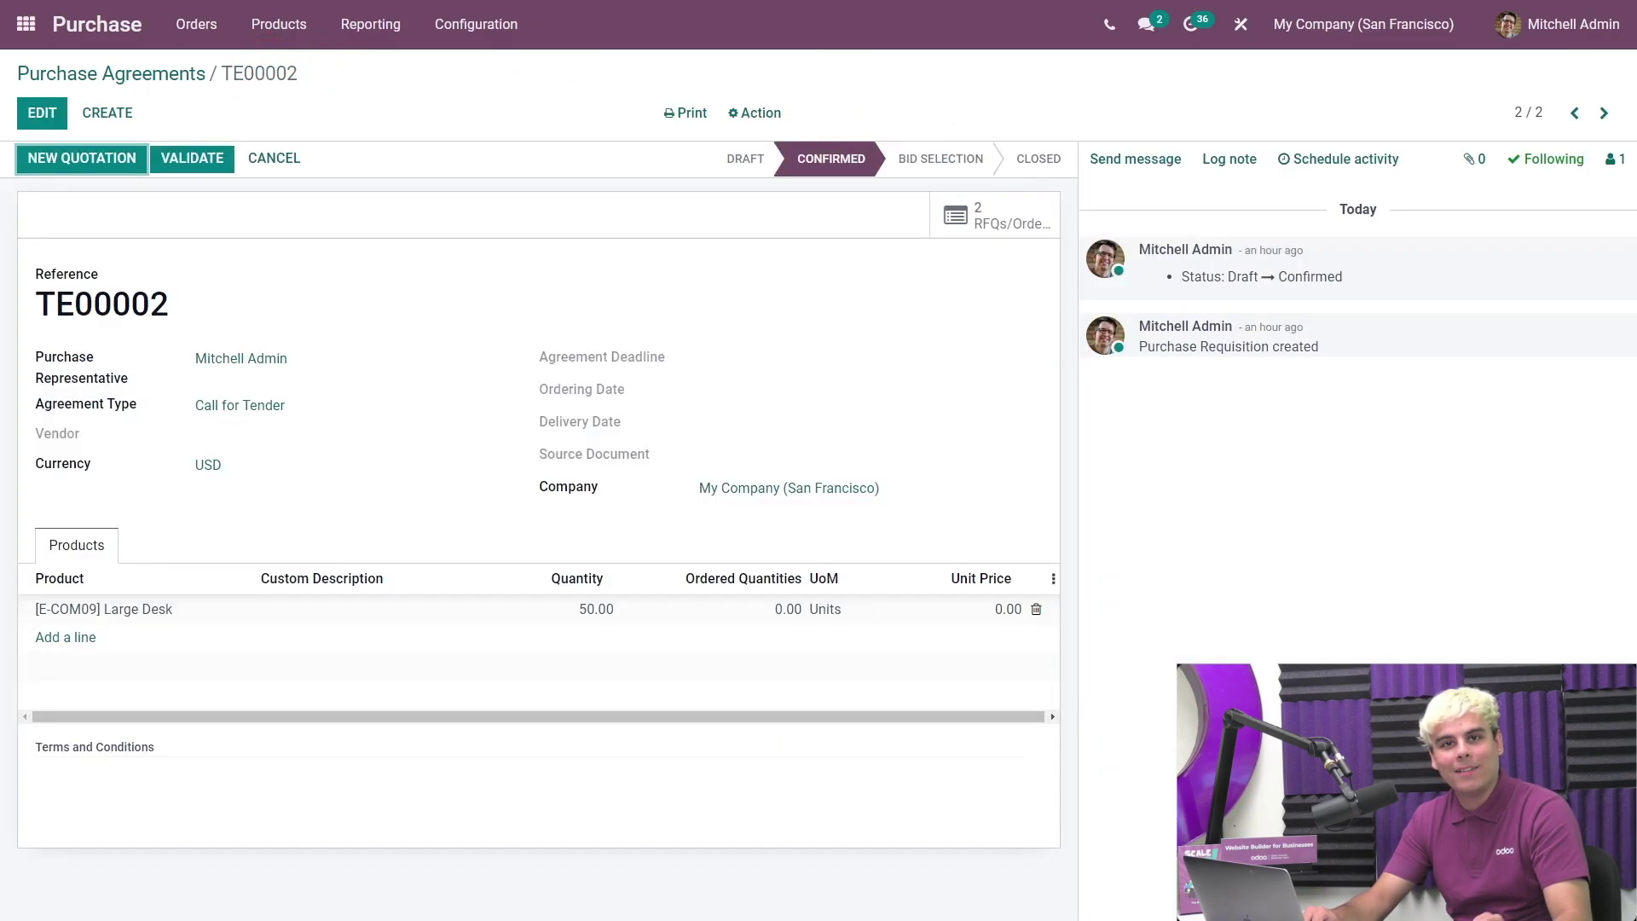
{"action": "left_click", "coordinate": [192, 160]}
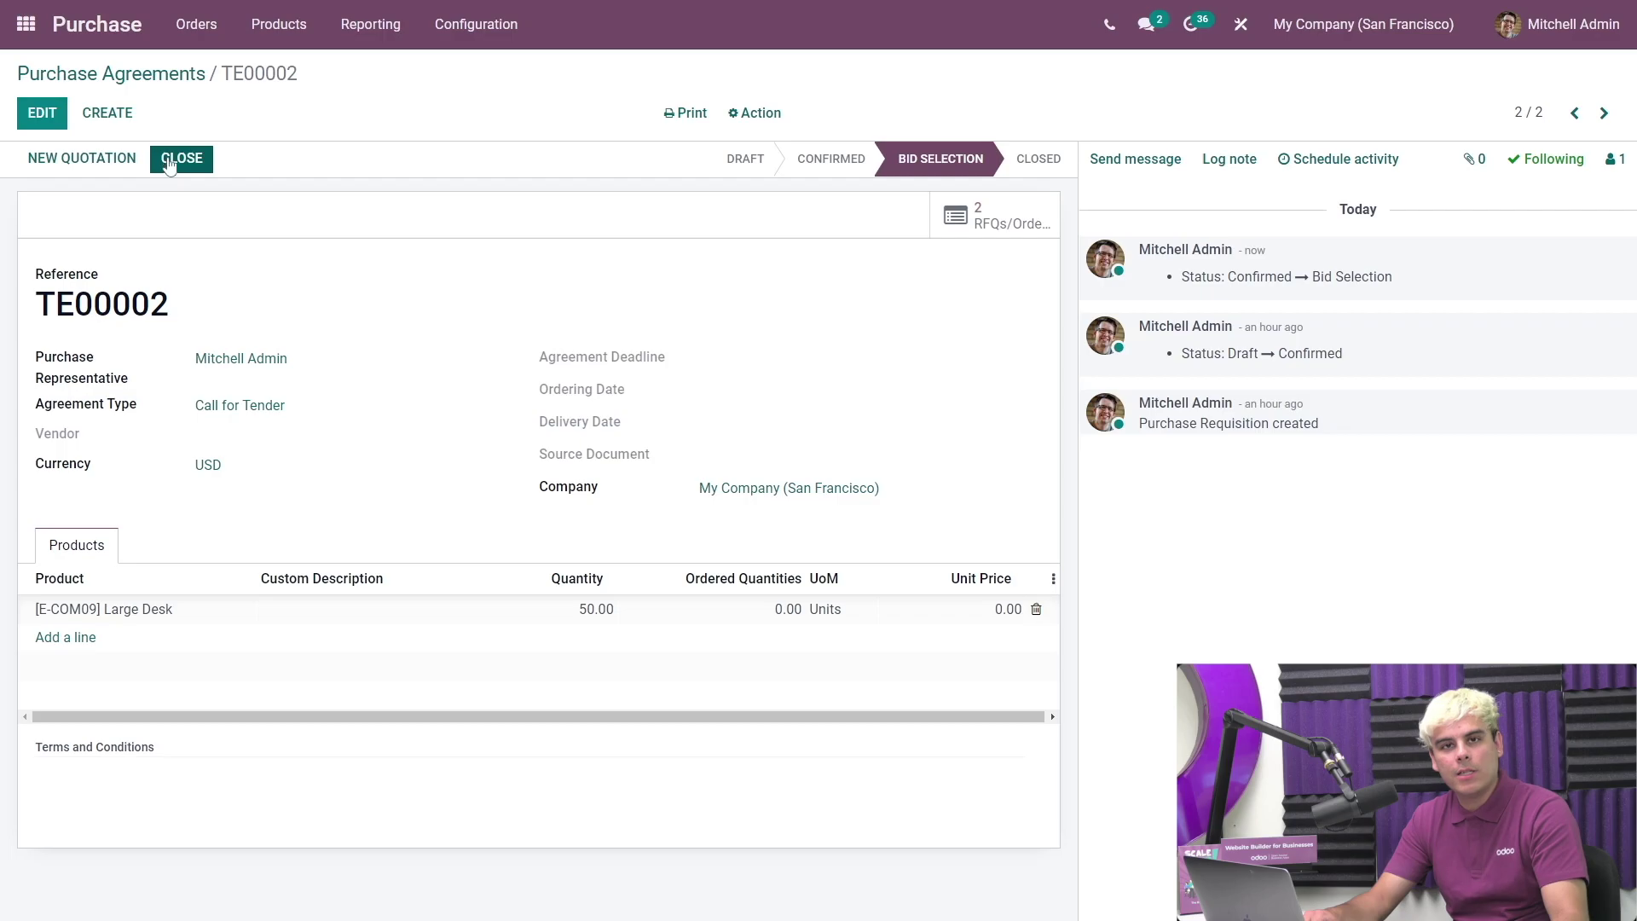
{"action": "left_click", "coordinate": [987, 217]}
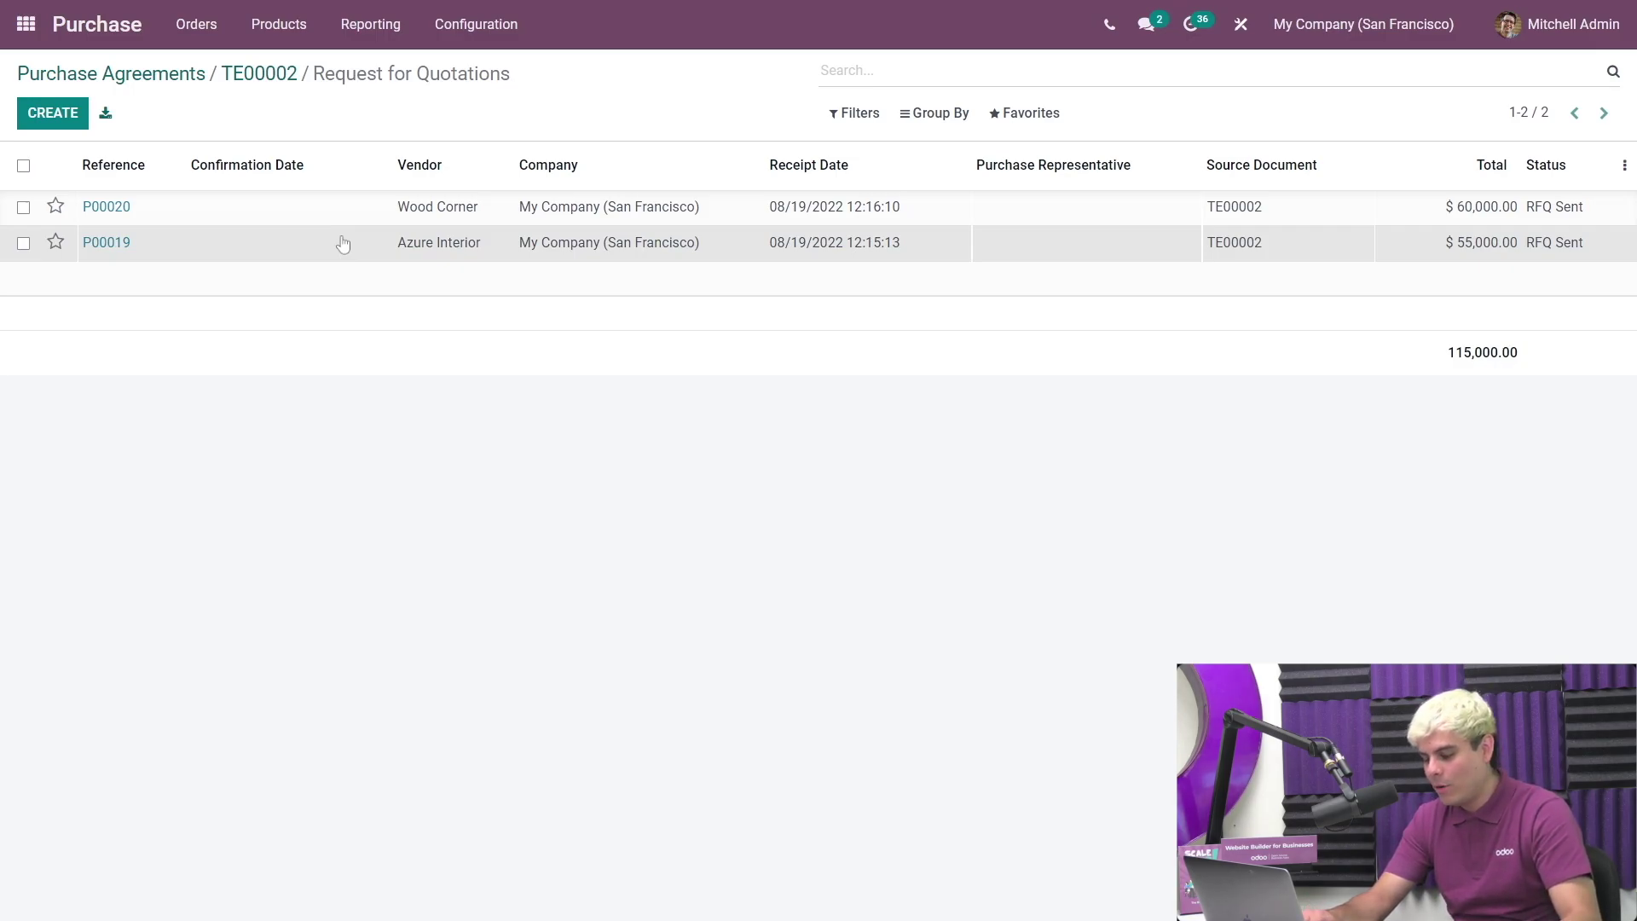
Confirm Azure Interior's quotation P00019 as a purchase order, then return to tender TE00002.
{"action": "left_click", "coordinate": [343, 245]}
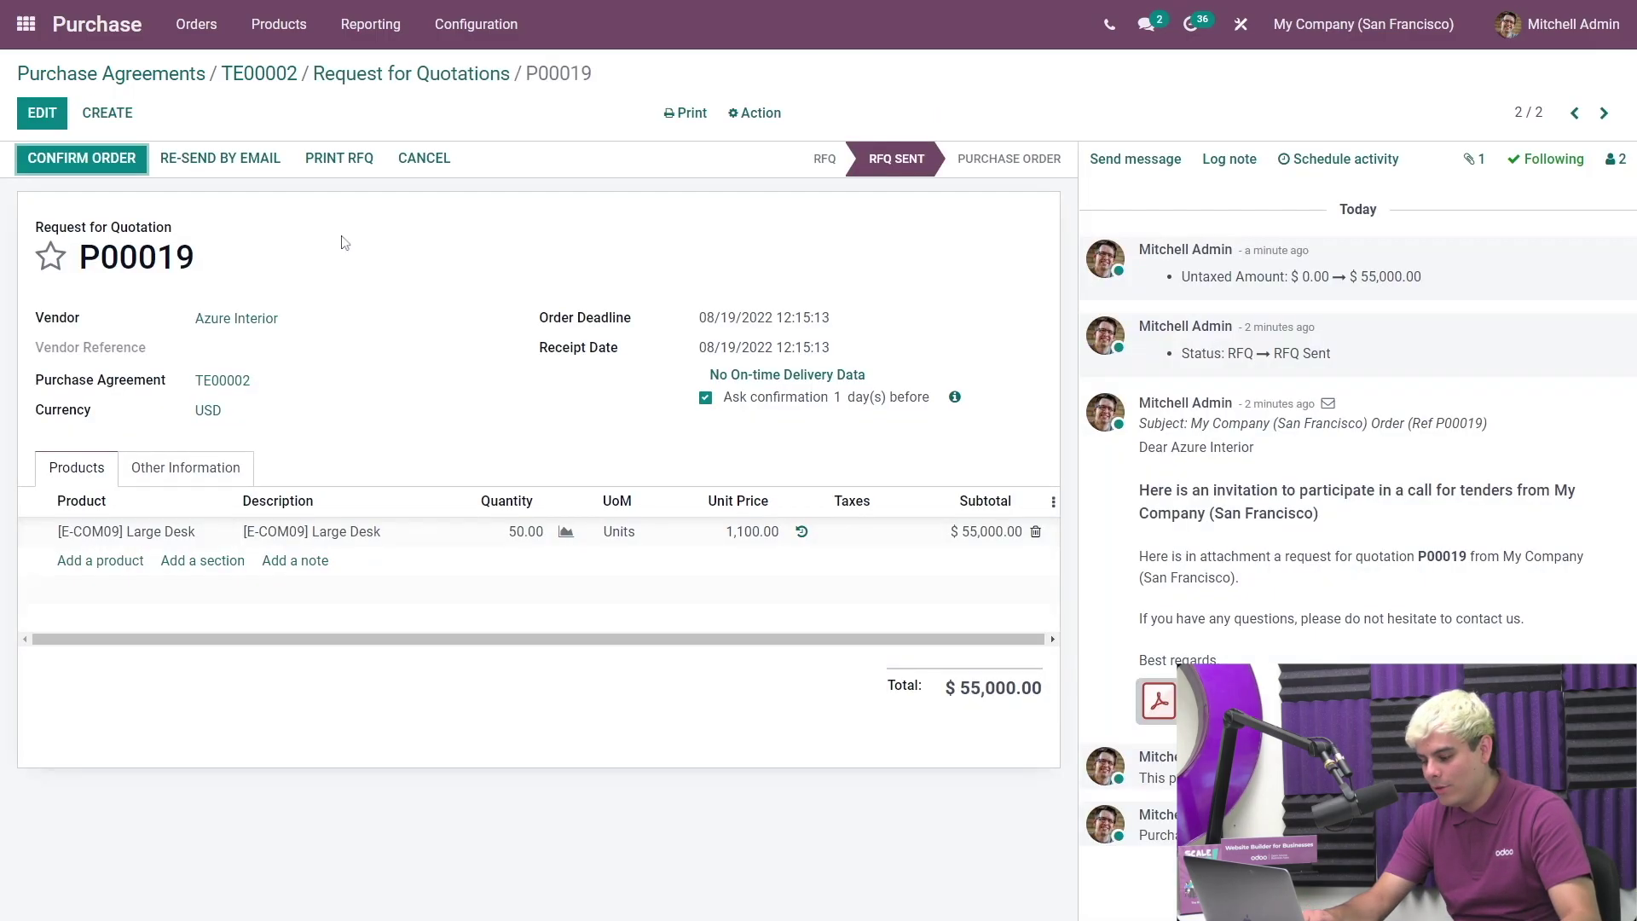
{"action": "left_click", "coordinate": [115, 162]}
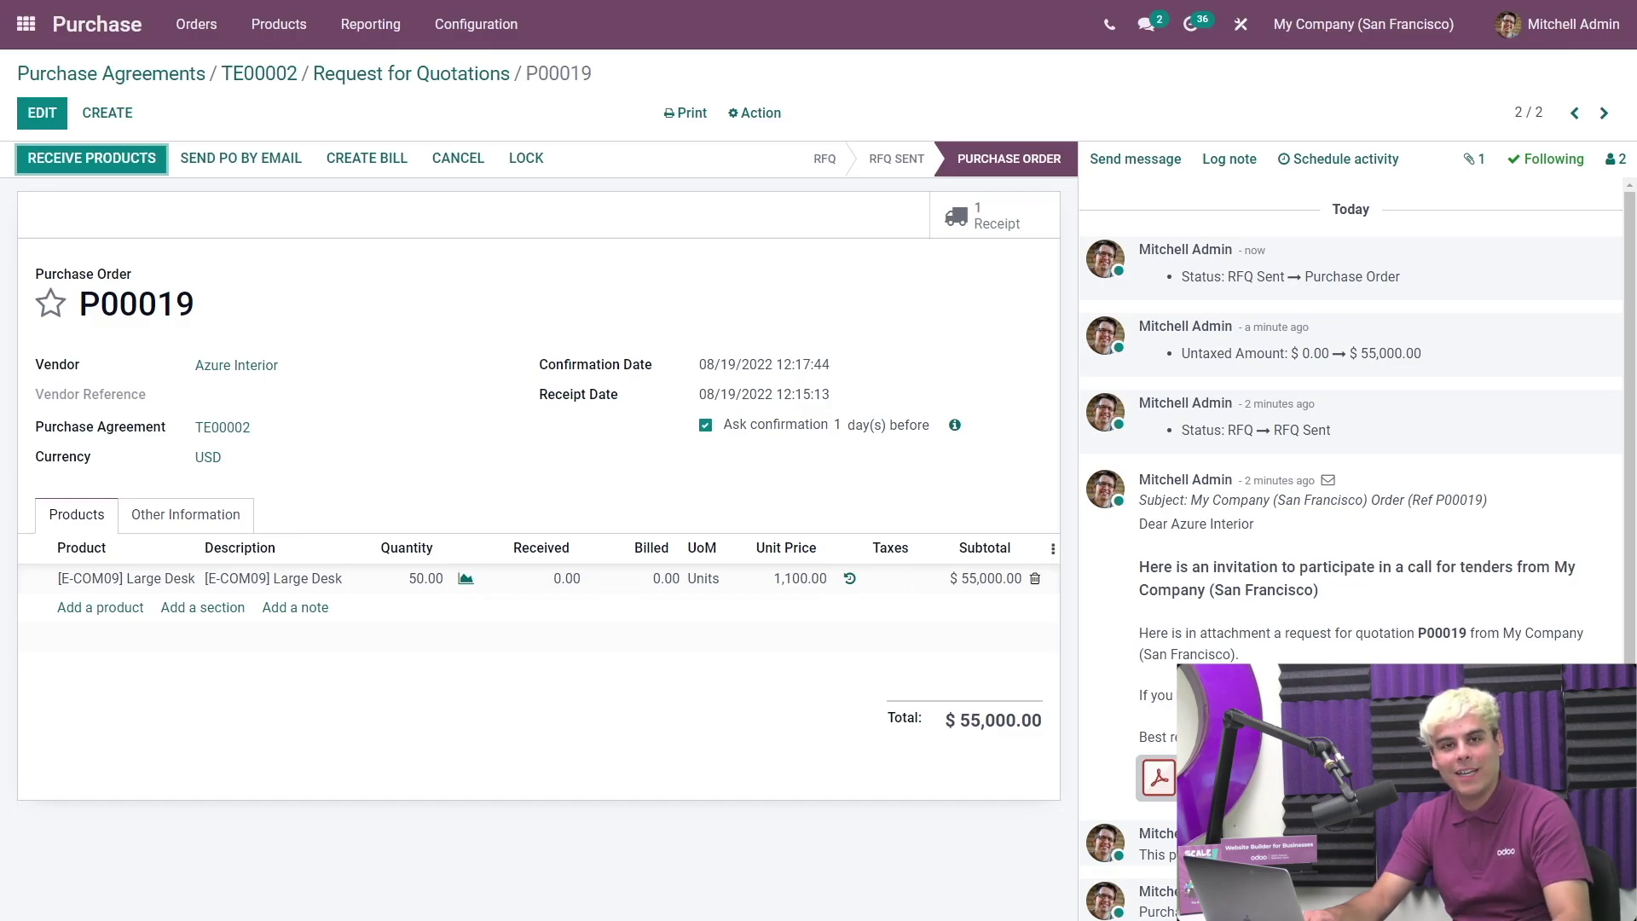
{"action": "left_click", "coordinate": [398, 77]}
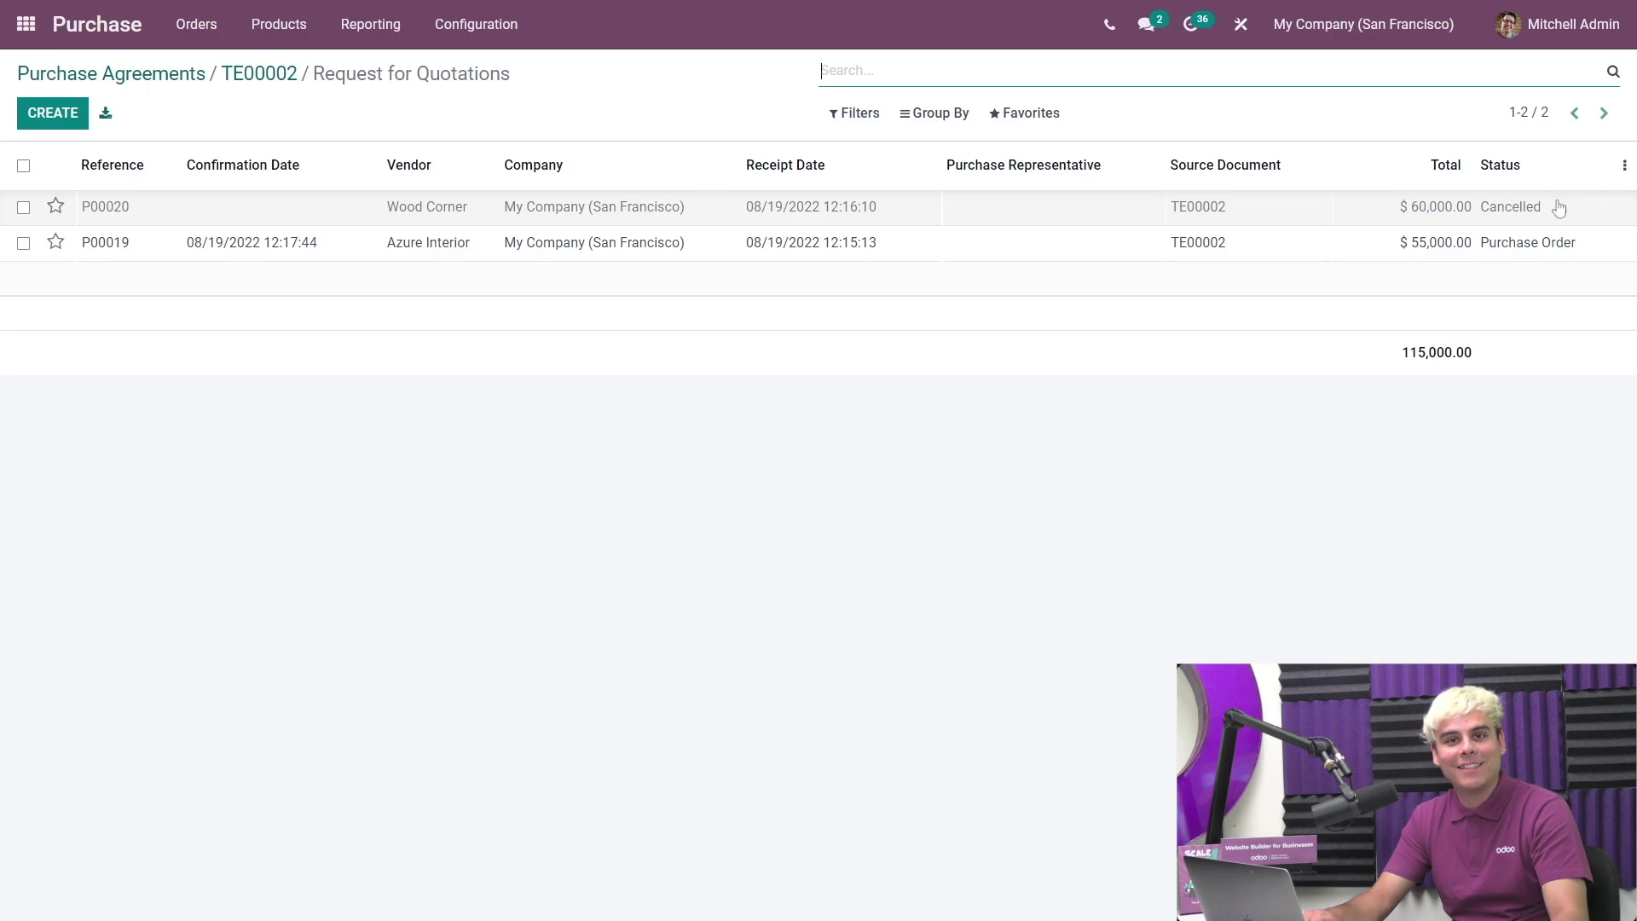
{"action": "left_click", "coordinate": [255, 78]}
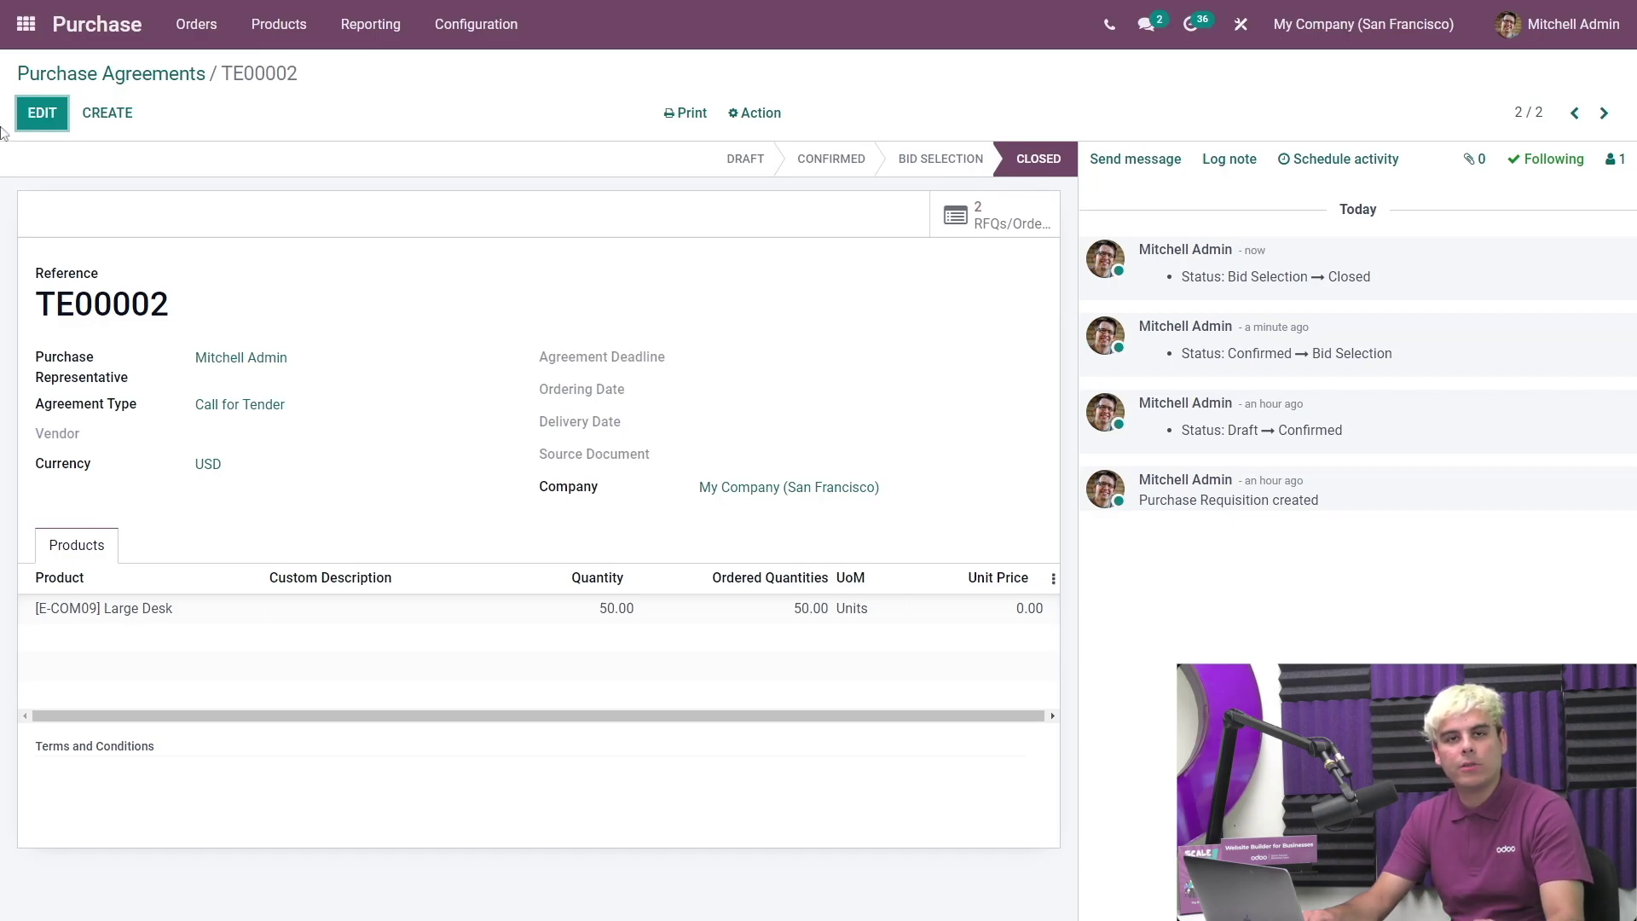
Show all 17 requests for quotation, with P00019 as Purchase Order and P00020 Cancelled.
{"action": "left_click", "coordinate": [99, 32]}
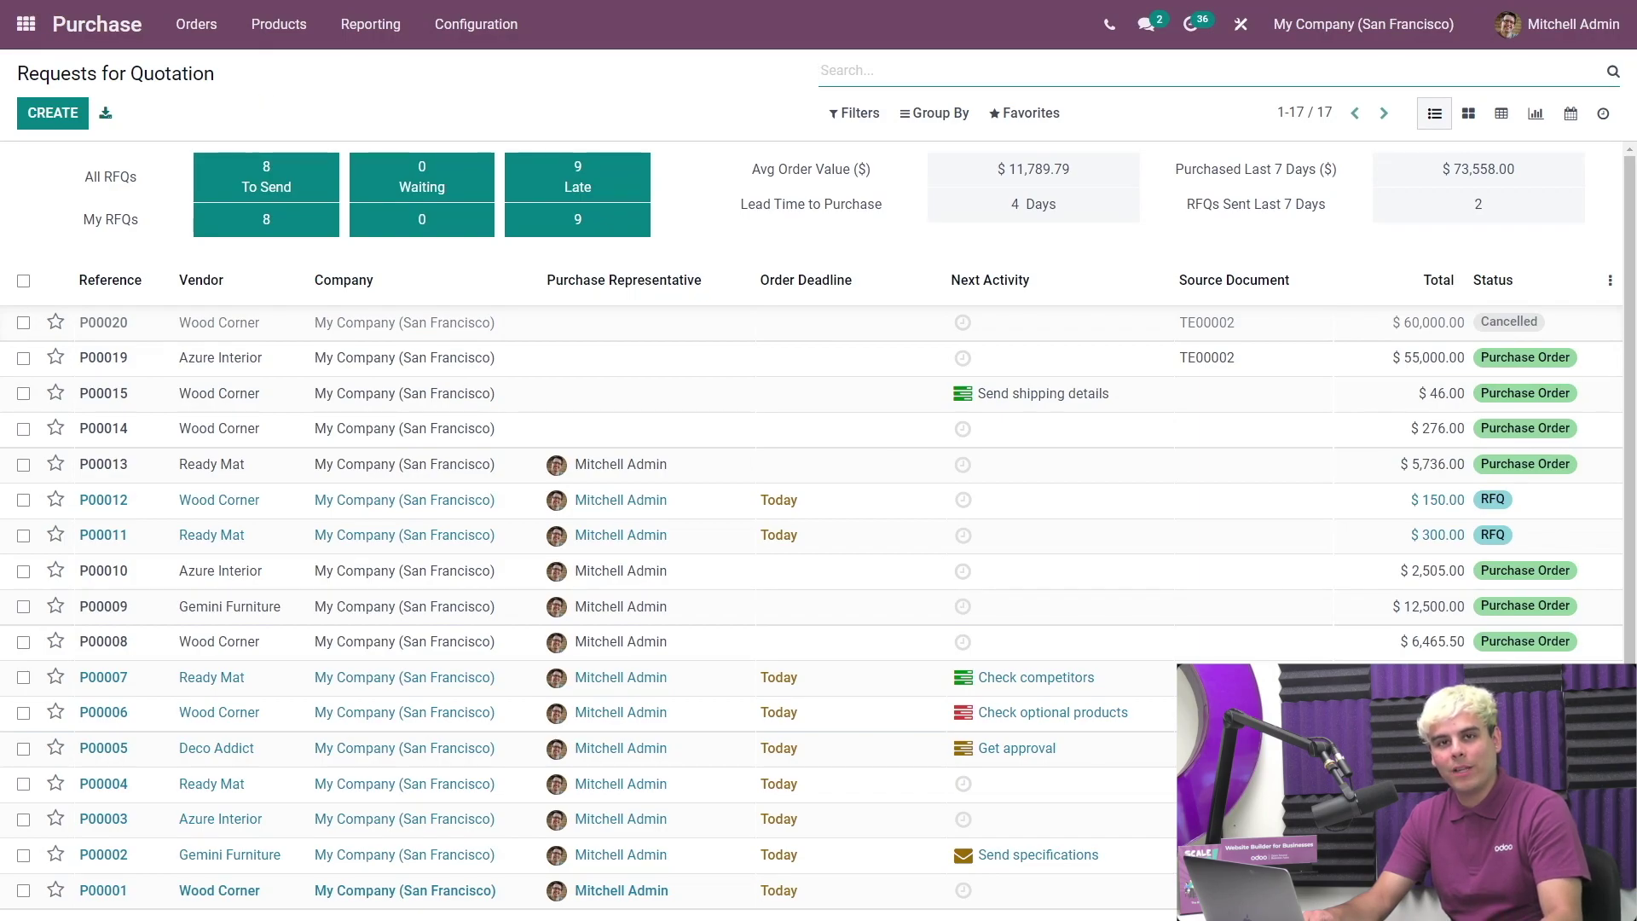
Search products for 'large' and show Large Desk's Purchase tab with its Wood Corner and Azure Interior prices.
{"action": "left_click", "coordinate": [280, 25]}
{"action": "left_click", "coordinate": [281, 70]}
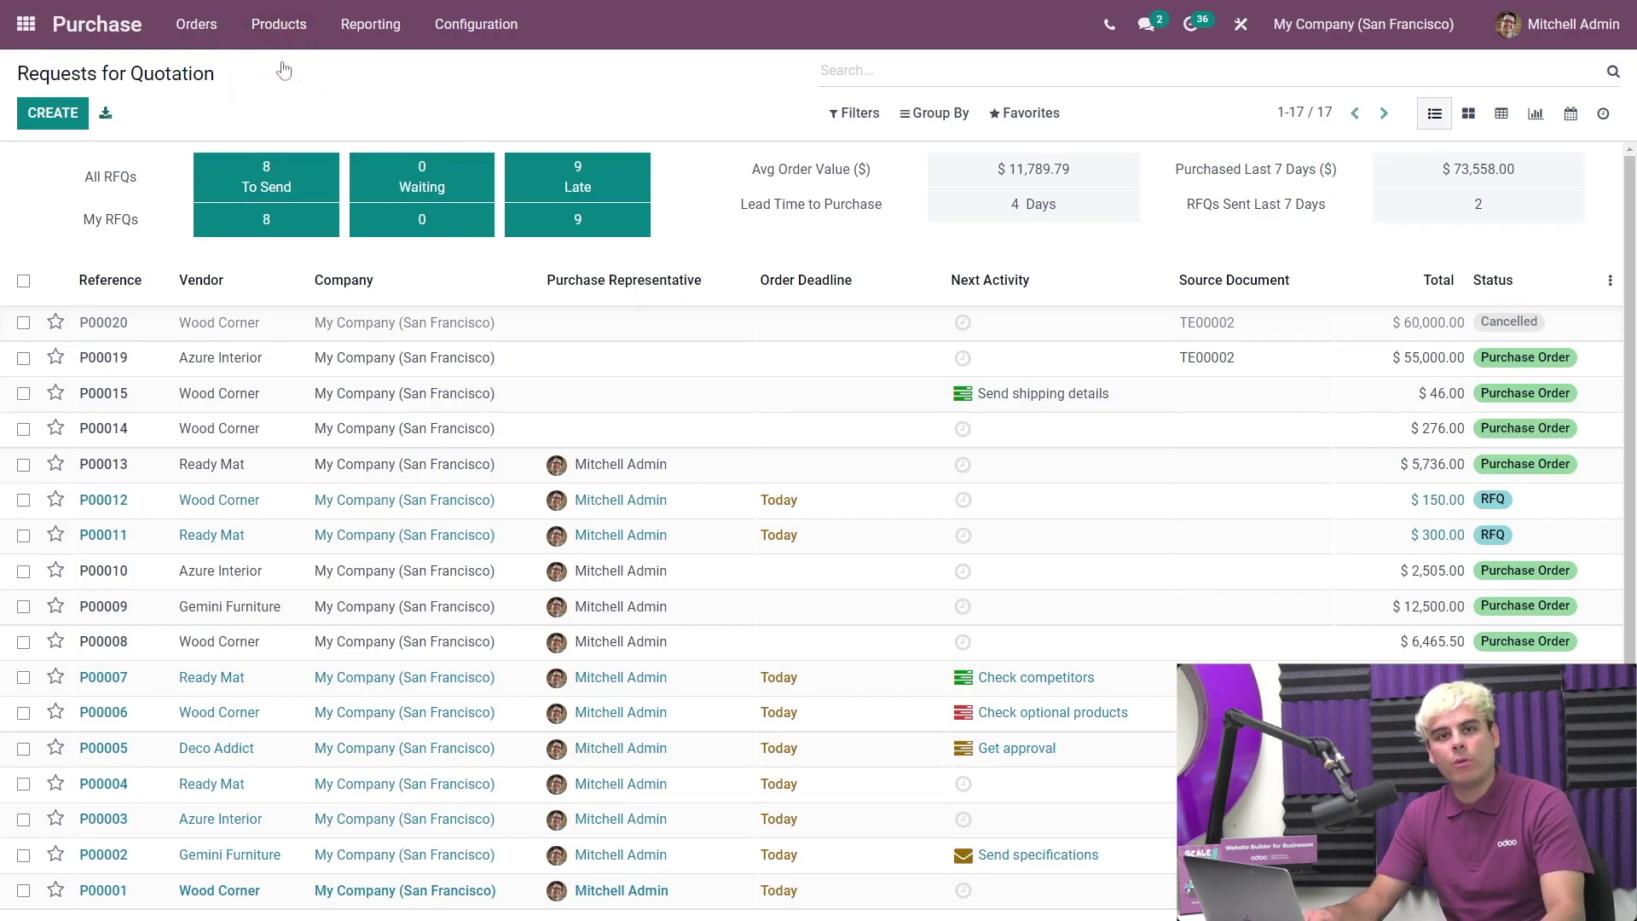
{"action": "type", "text": "large"}
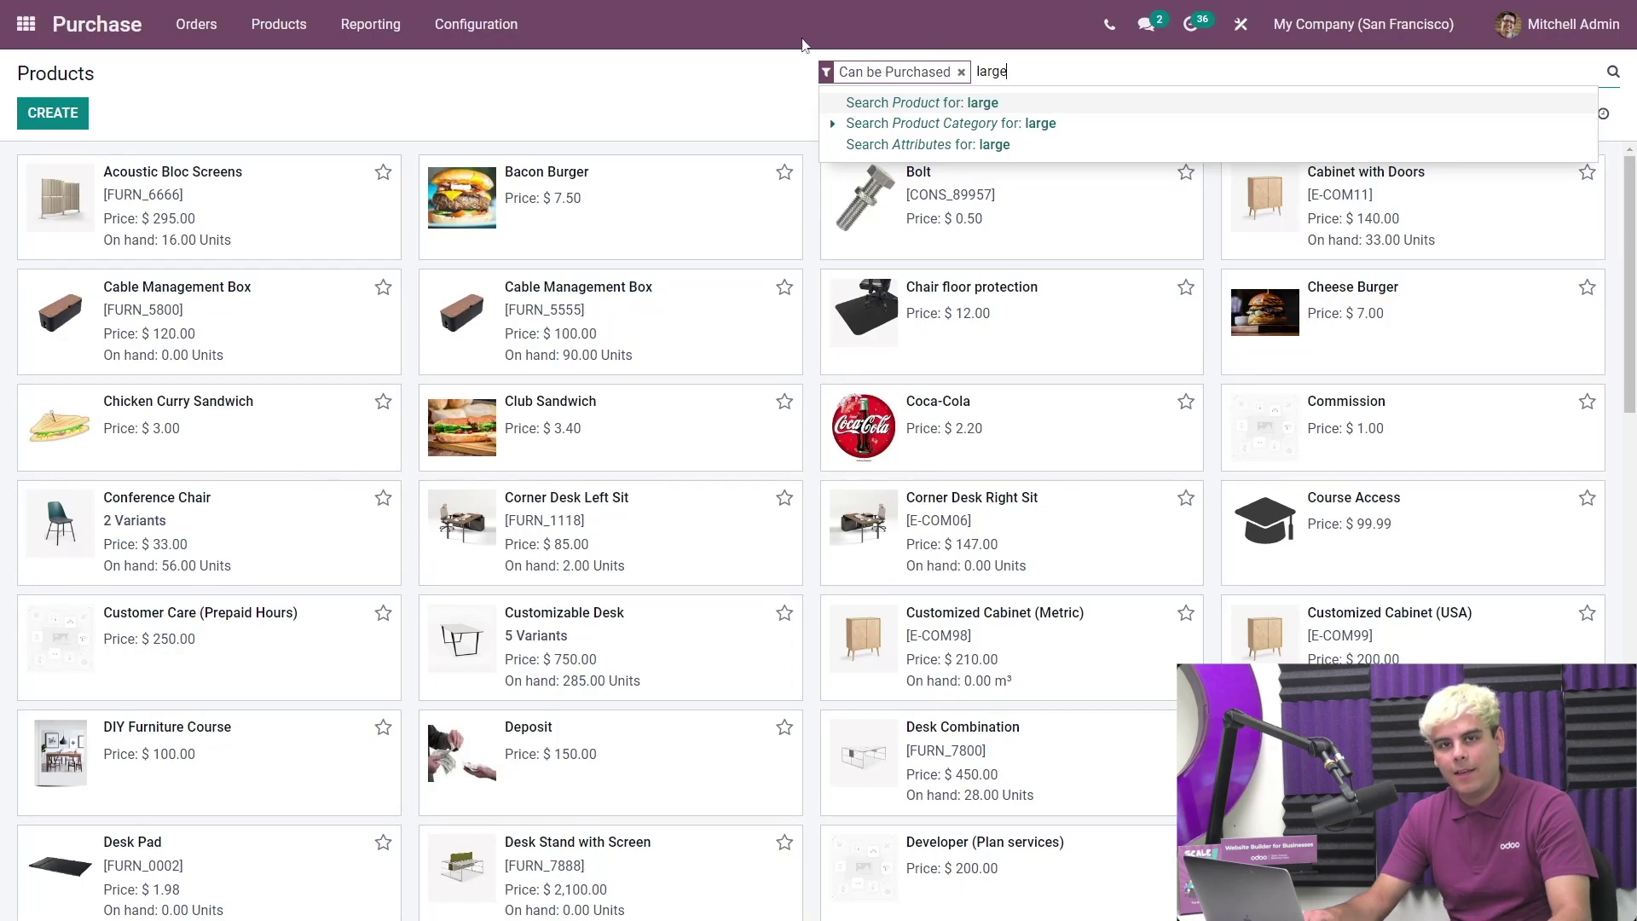
{"action": "key", "text": "Return"}
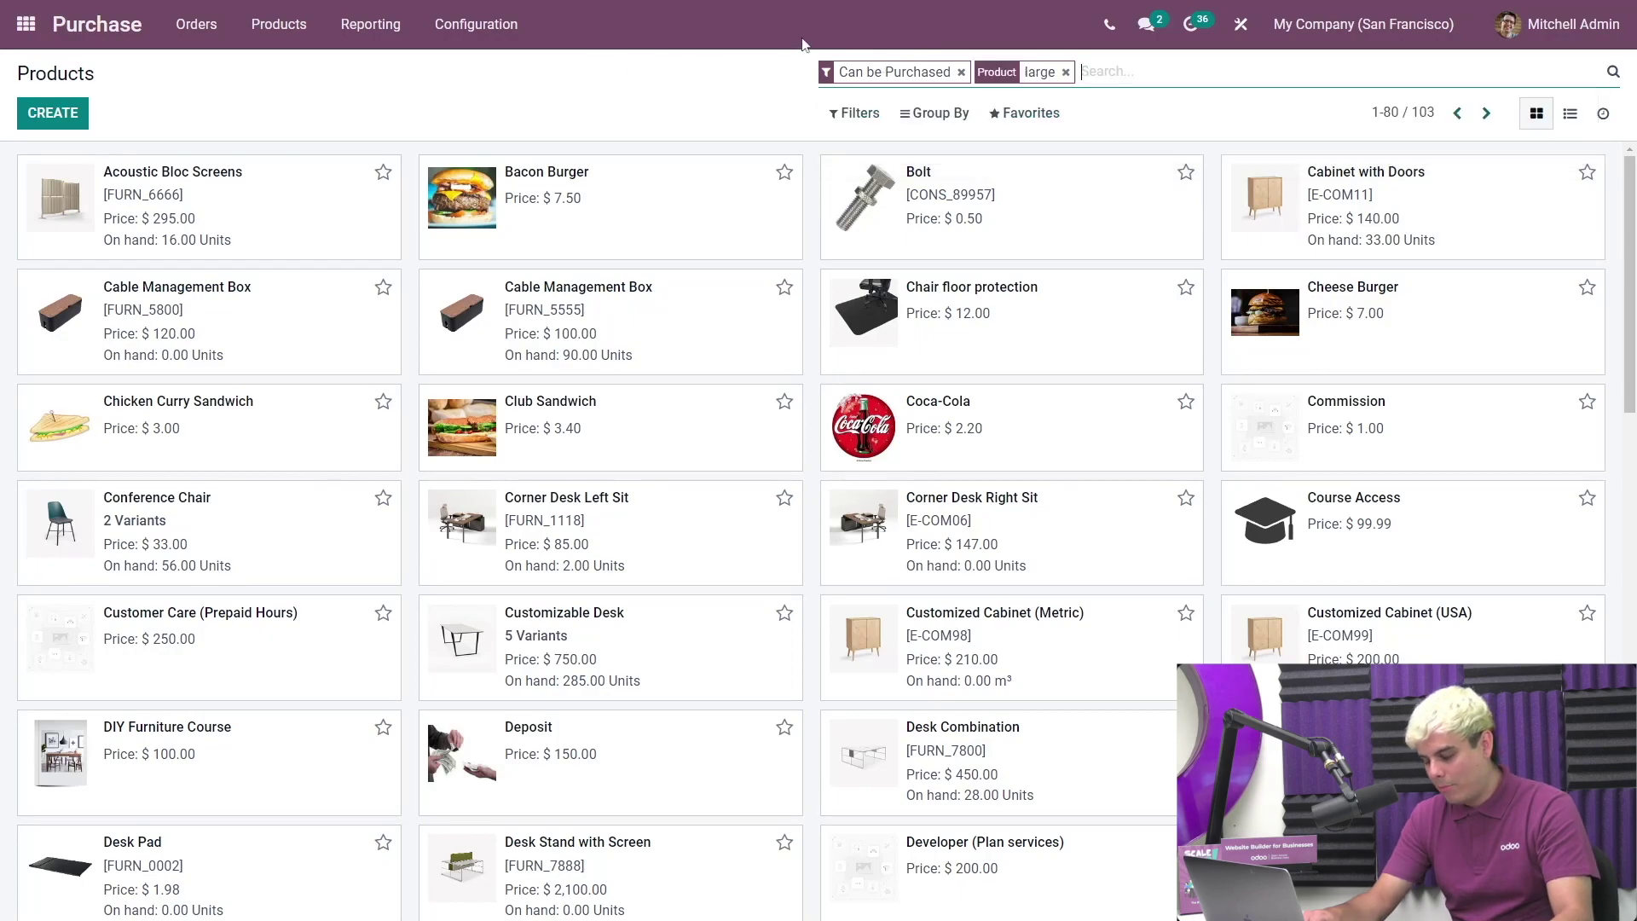
{"action": "left_click", "coordinate": [739, 230]}
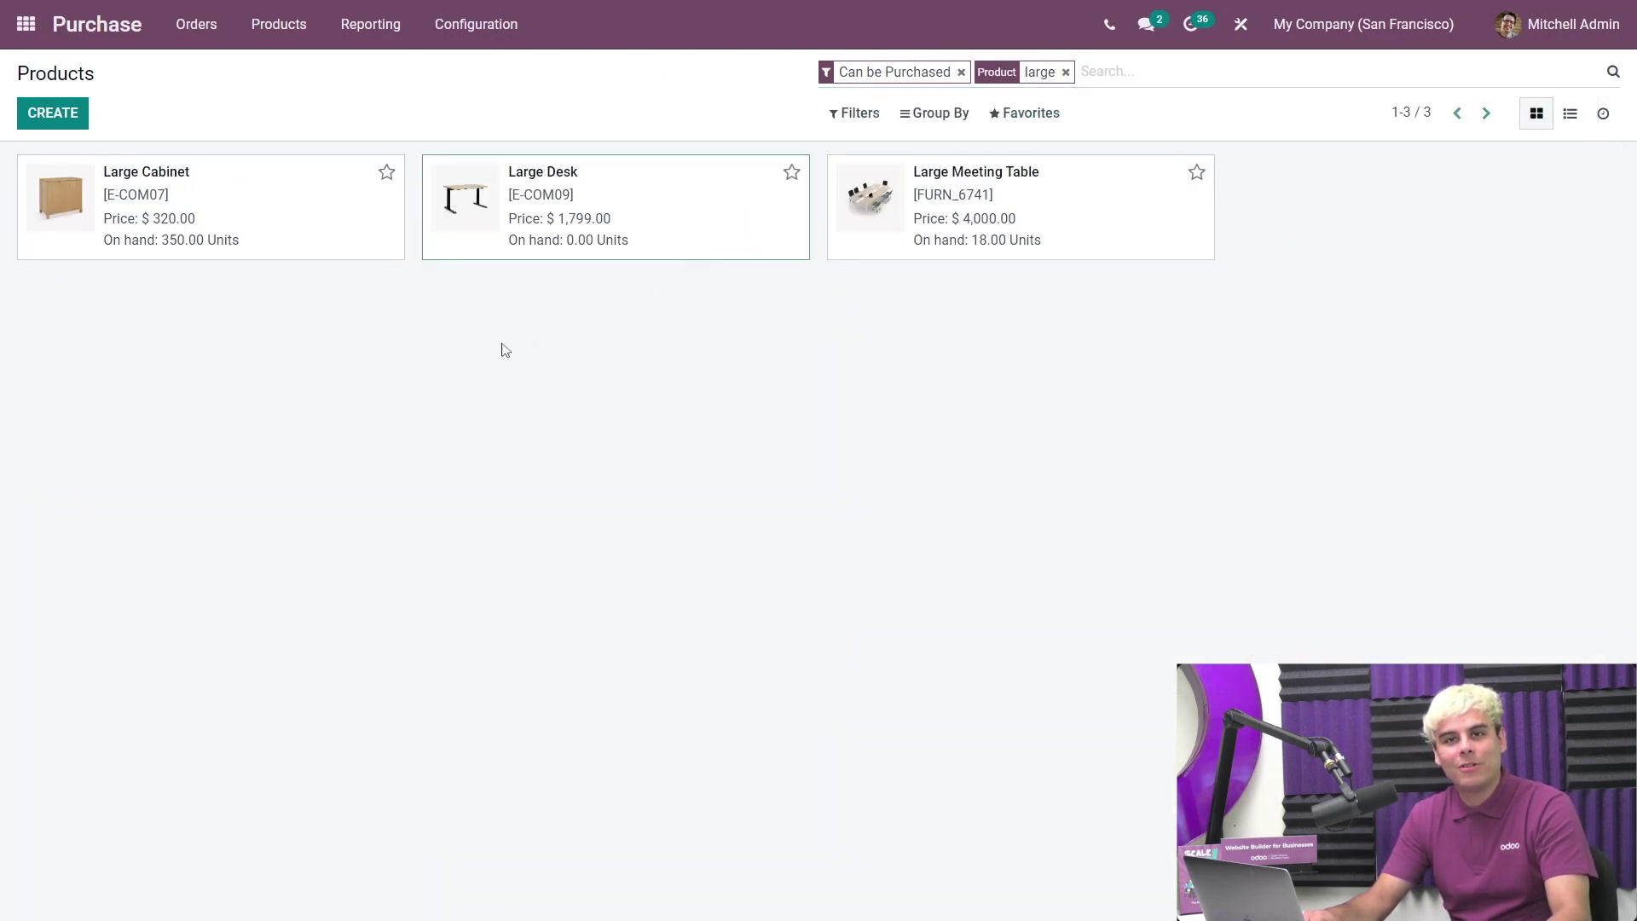
{"action": "left_click", "coordinate": [439, 408]}
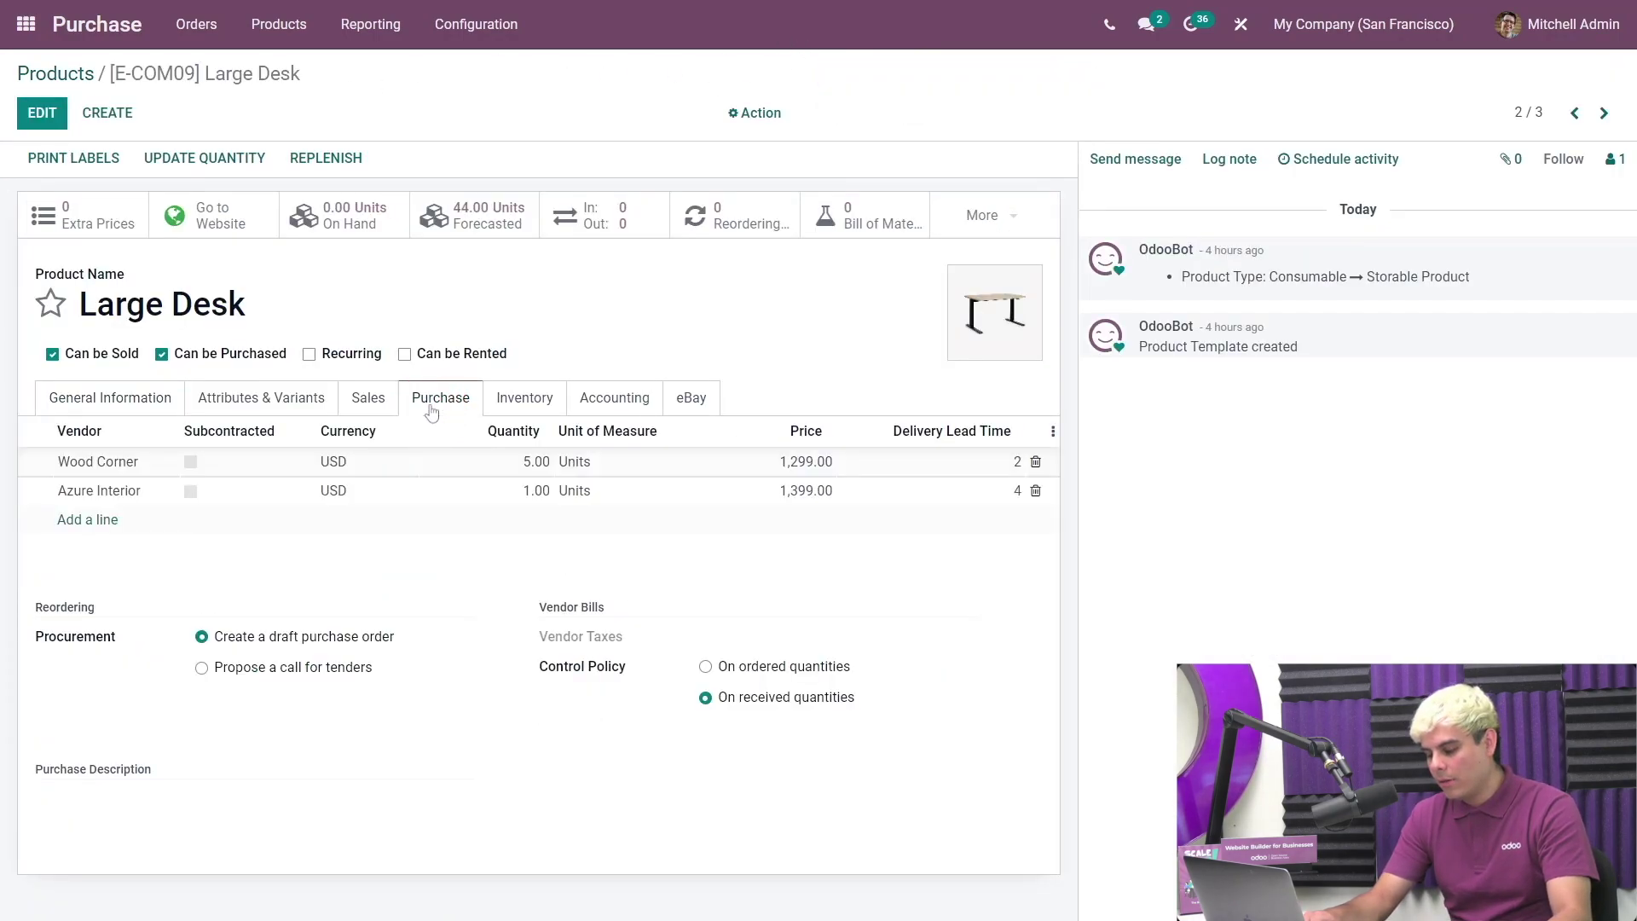